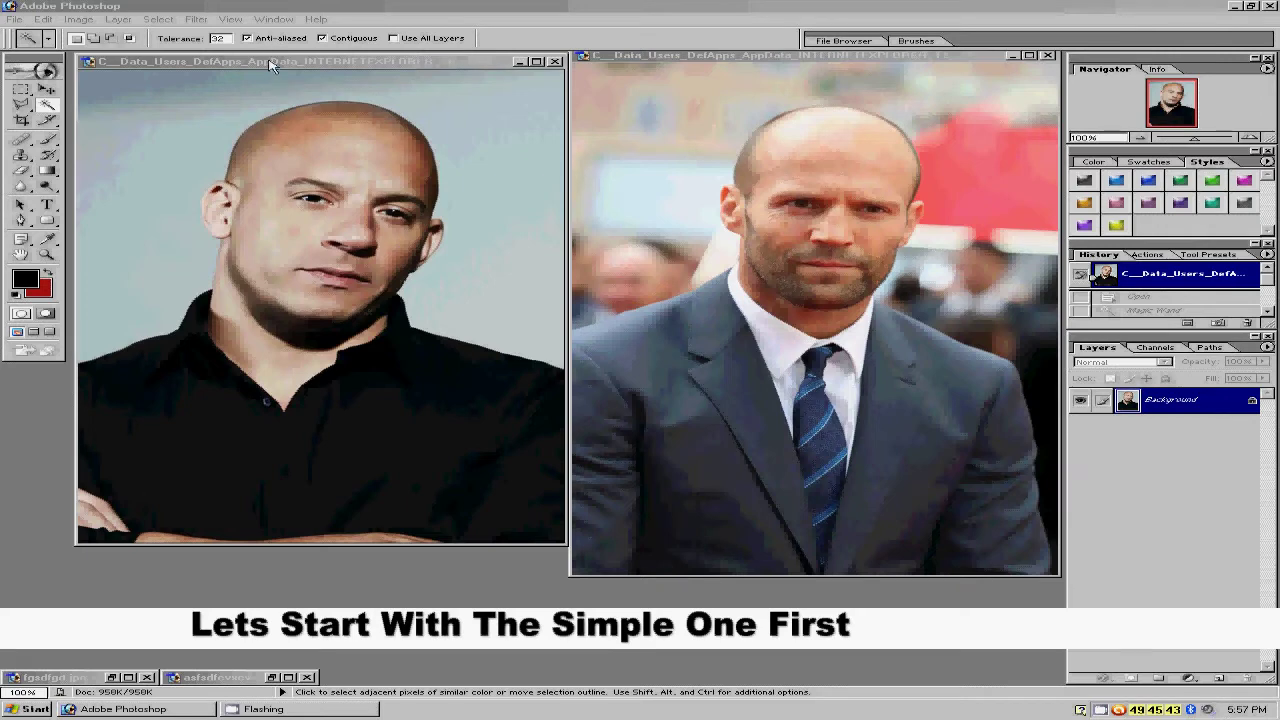
Duplicate the Background layer of the portrait of the man in the black shirt
{"action": "right_click", "coordinate": [1172, 400]}
{"action": "left_click", "coordinate": [1165, 443]}
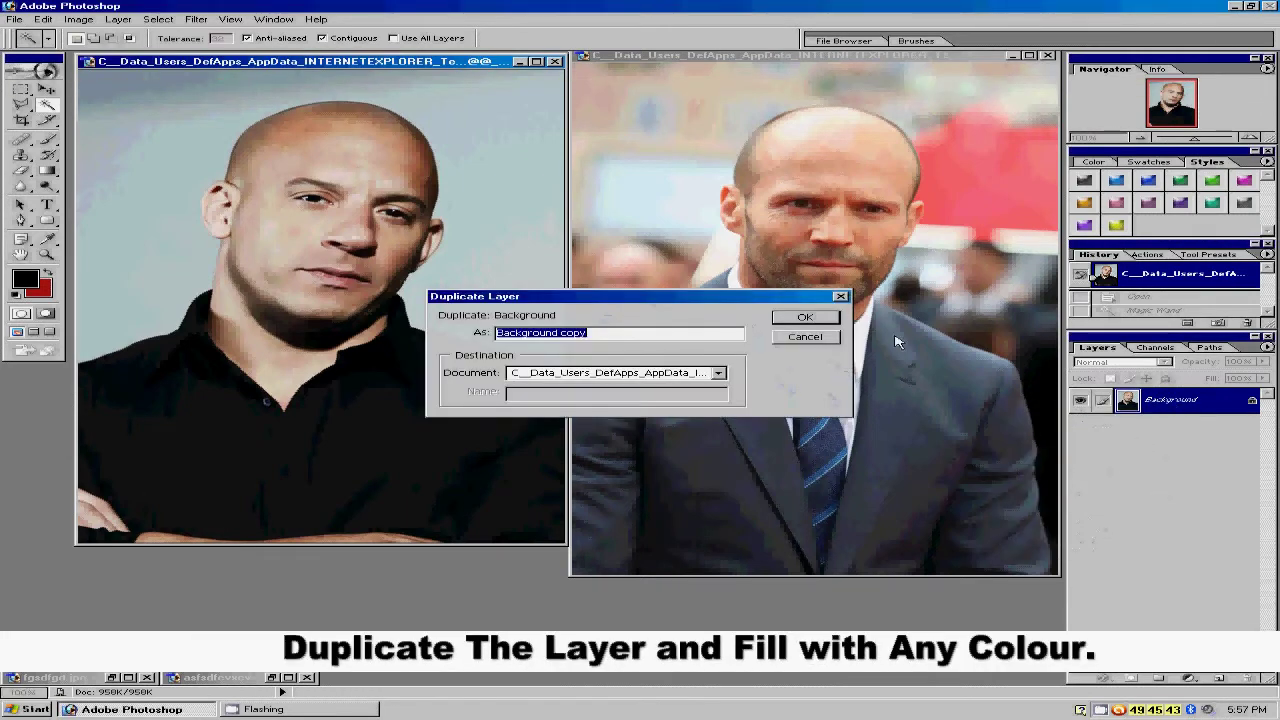
{"action": "left_click", "coordinate": [806, 320]}
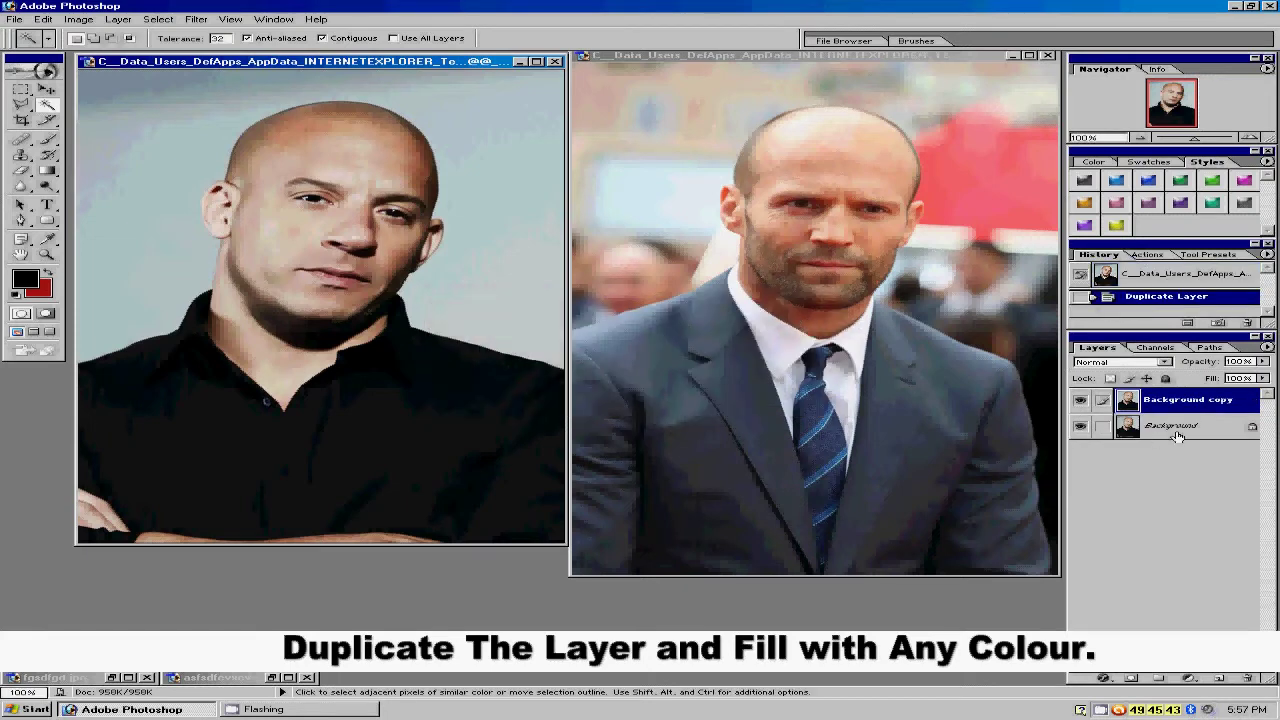
Set the background colour to white (FFFFFF) and fill the original Background layer with it
{"action": "left_click", "coordinate": [1178, 430]}
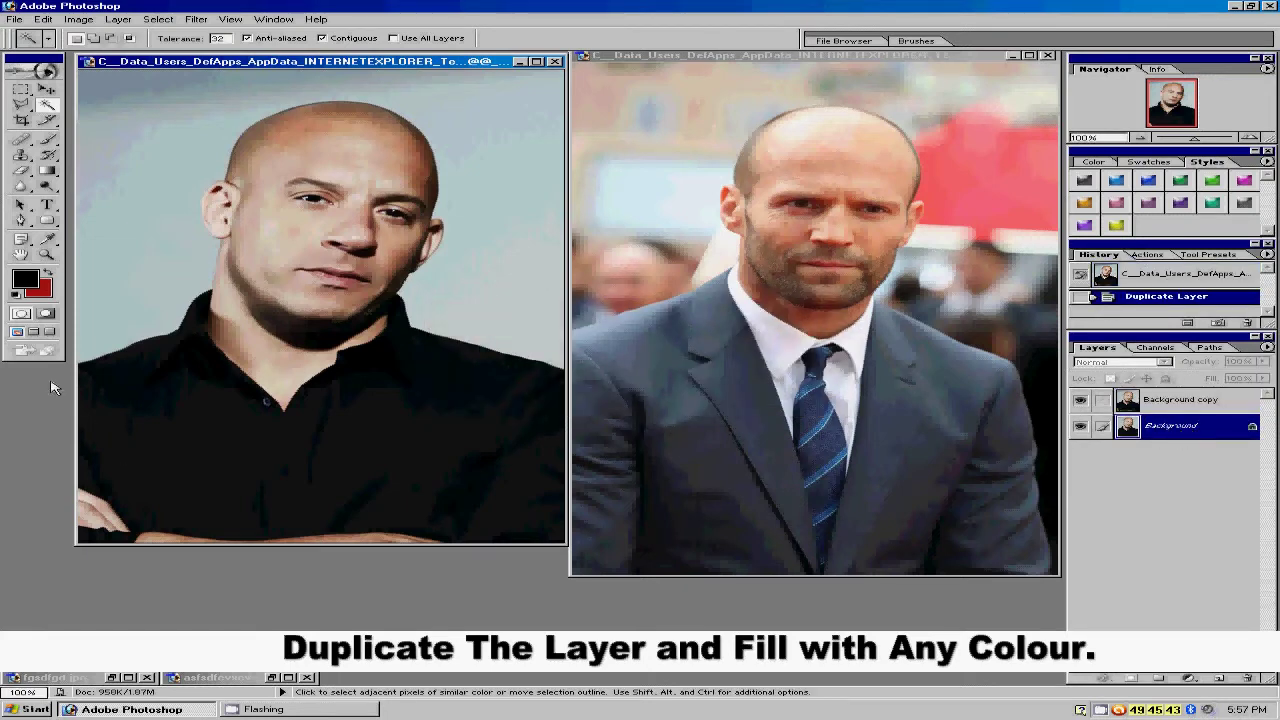
{"action": "left_click", "coordinate": [50, 296]}
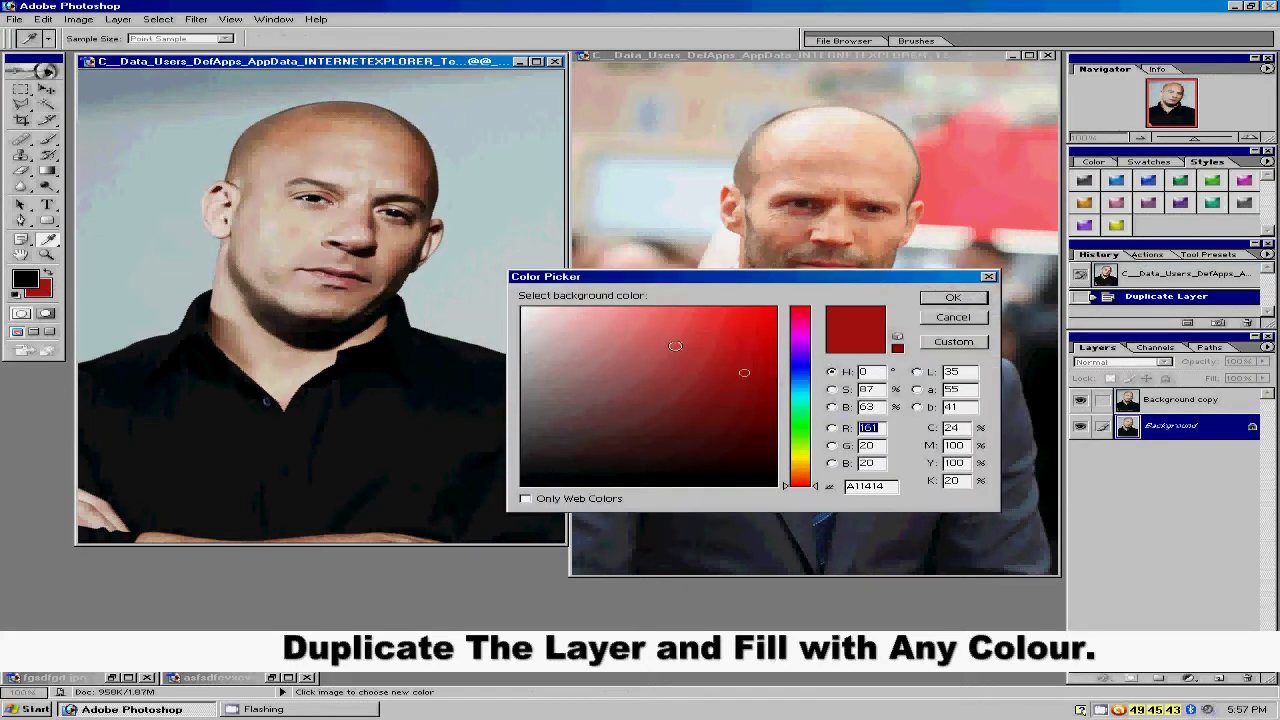
{"action": "left_click_drag", "start_coordinate": [583, 331], "coordinate": [514, 304]}
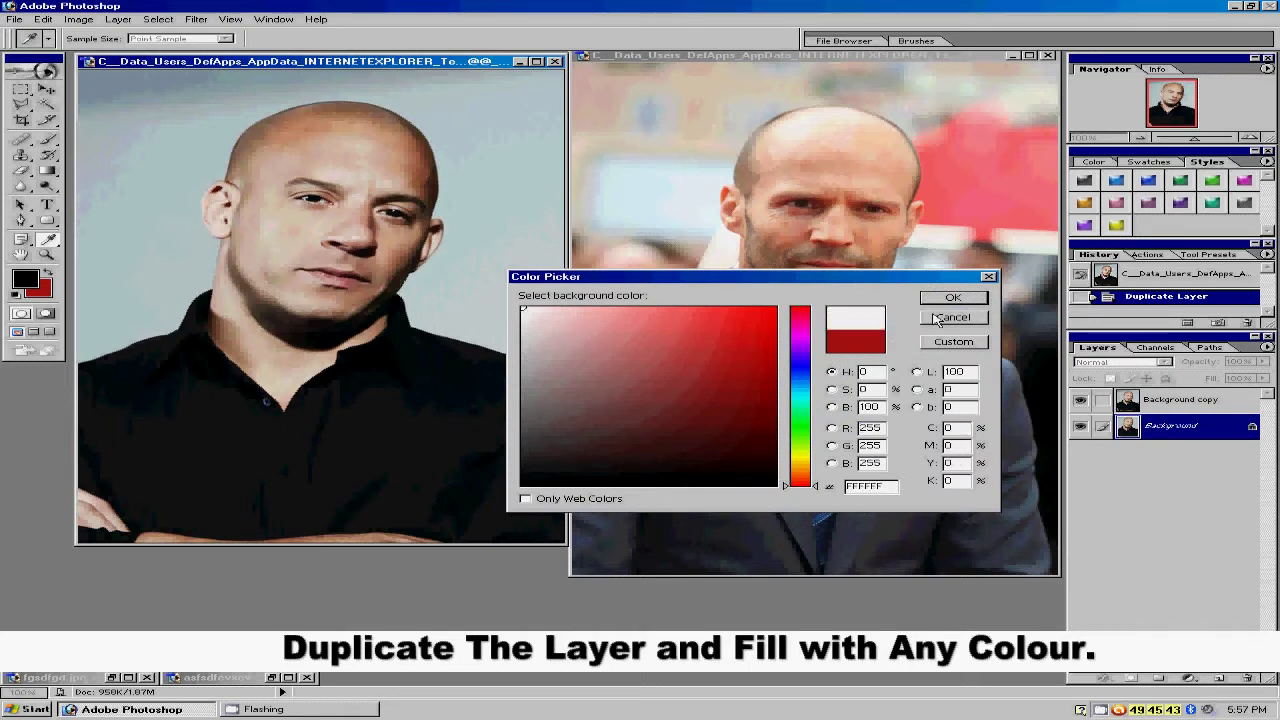
{"action": "left_click", "coordinate": [953, 301]}
{"action": "key", "text": "w"}
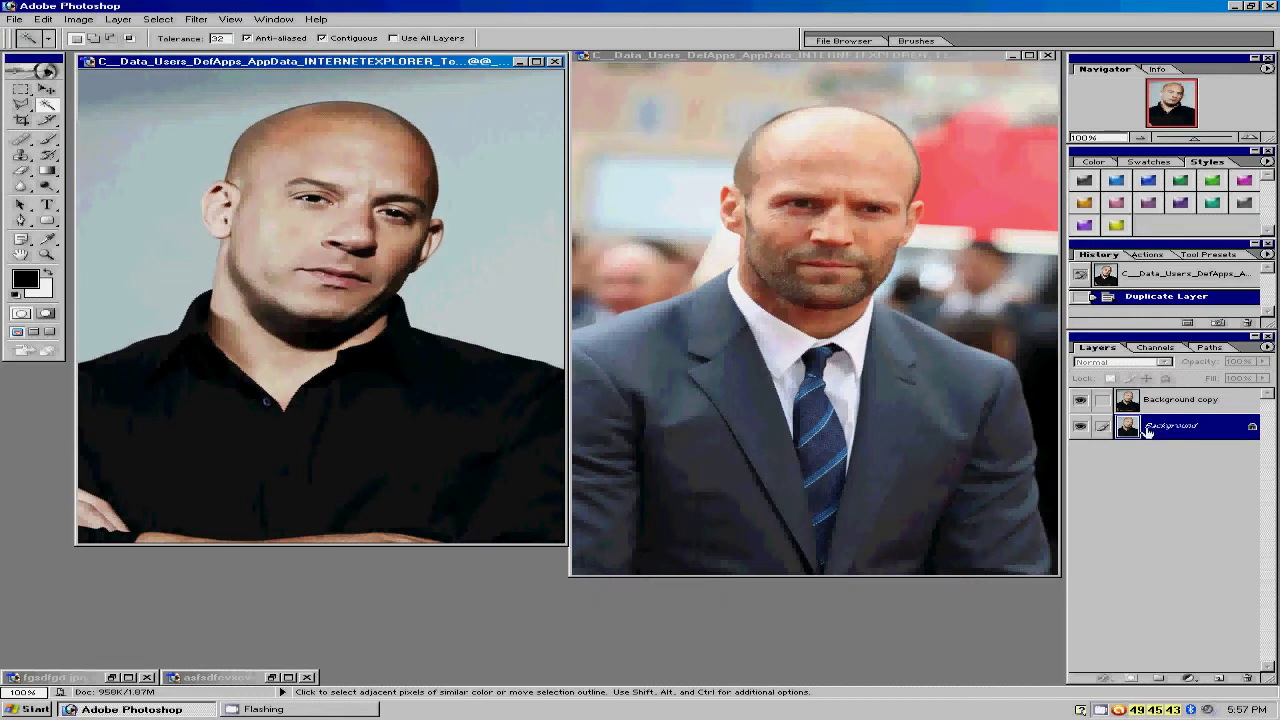
{"action": "key", "text": "ctrl+BackSpace"}
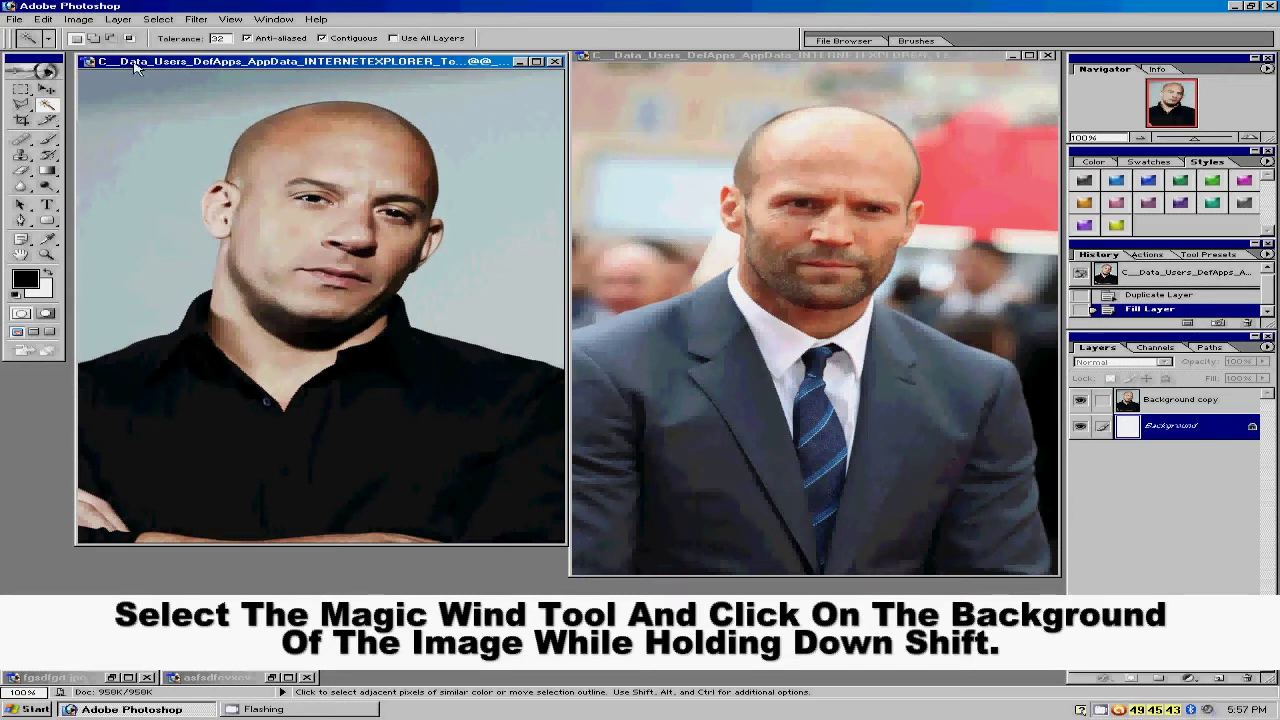
Select the entire grey backdrop around the man on the Background copy layer with the Magic Wand, including the darker area above
{"action": "left_click", "coordinate": [174, 163]}
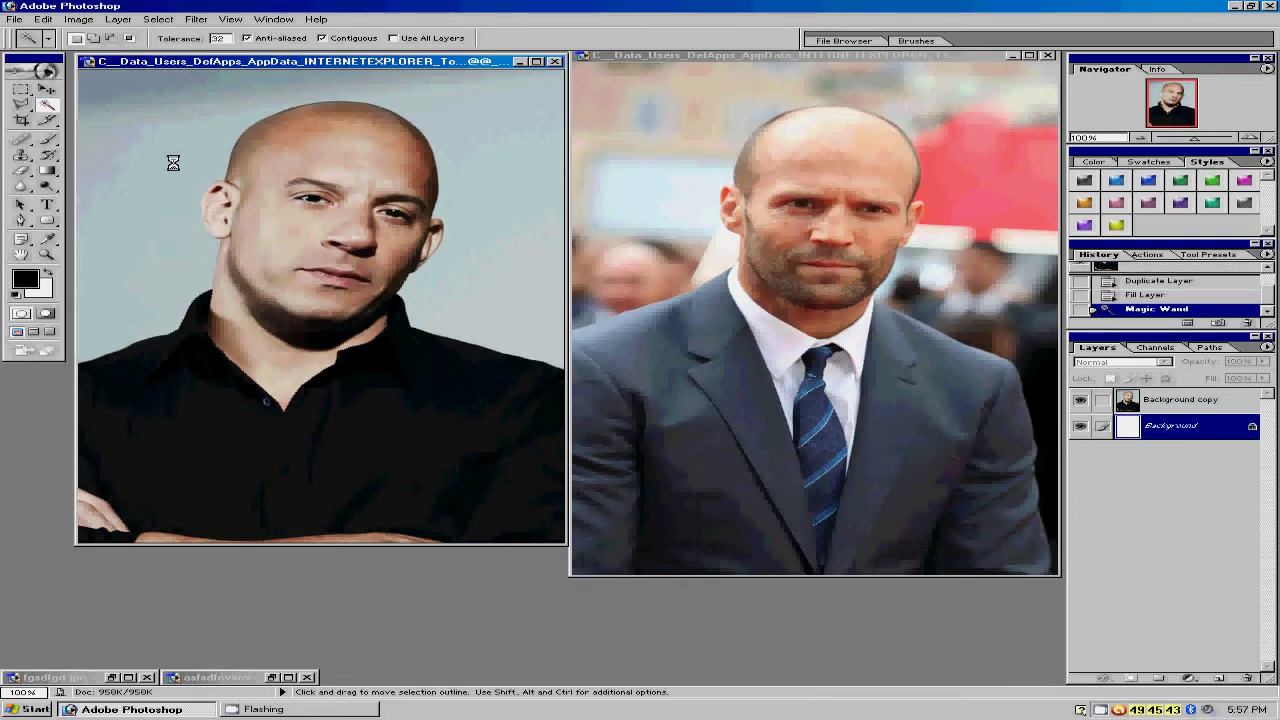
{"action": "left_click", "coordinate": [1152, 295]}
{"action": "left_click", "coordinate": [1187, 400]}
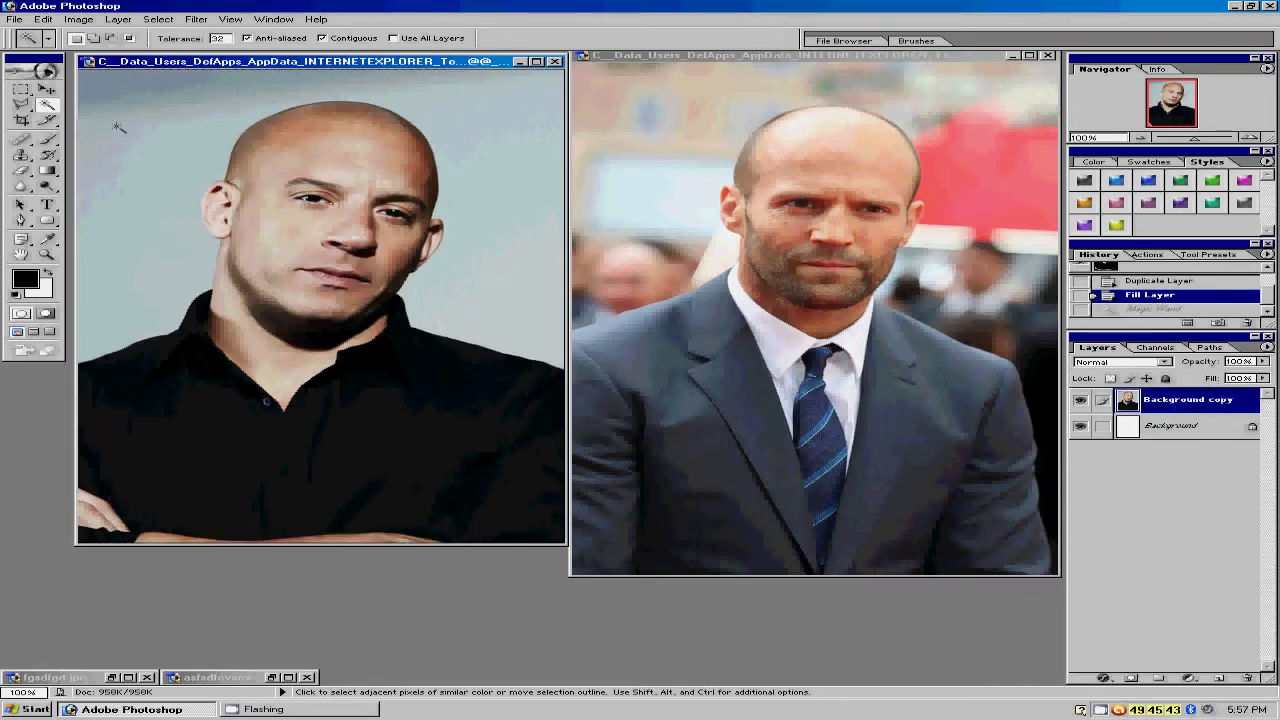
{"action": "left_click", "coordinate": [175, 143]}
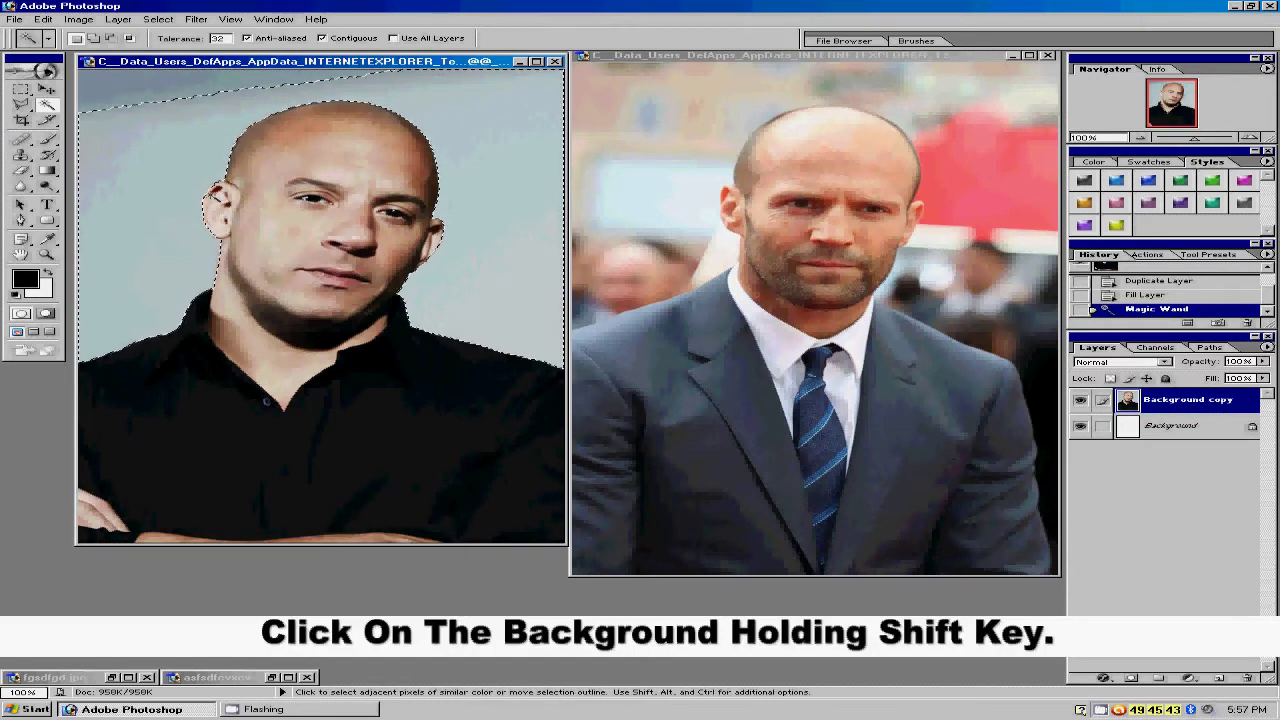
{"action": "left_click", "coordinate": [150, 101], "text": "shift"}
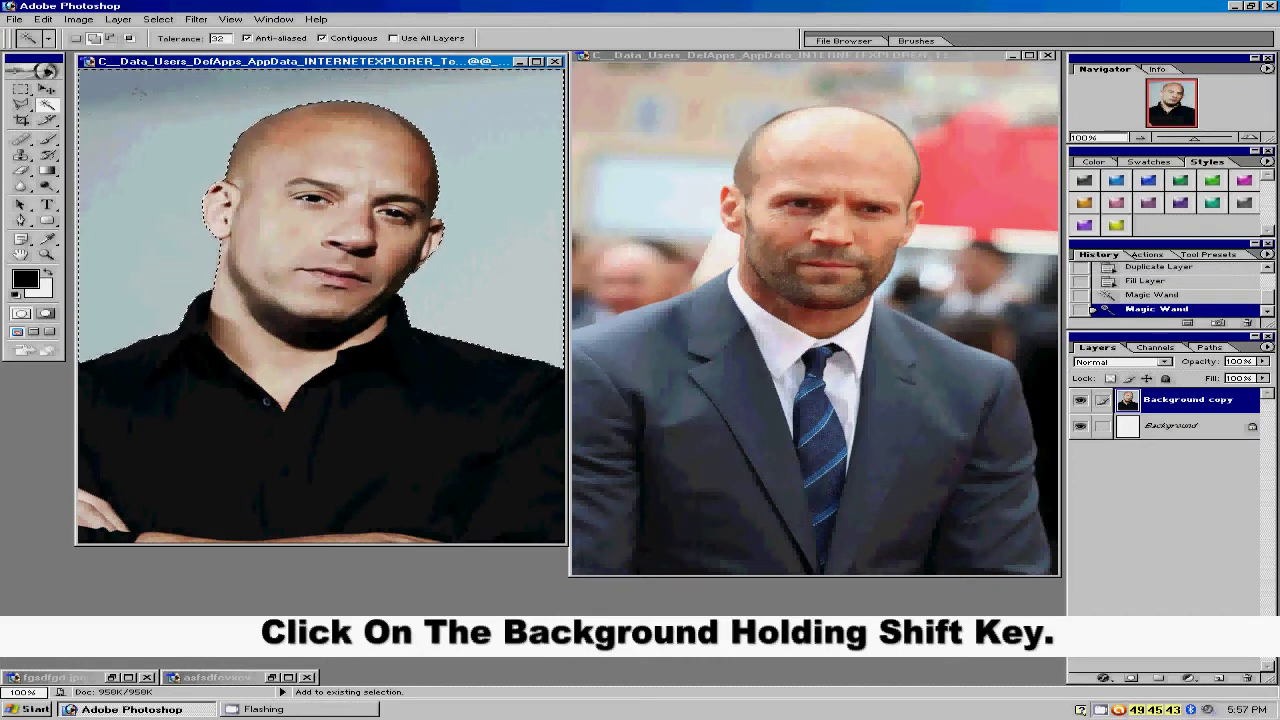
Feather the backdrop selection
{"action": "right_click", "coordinate": [467, 180]}
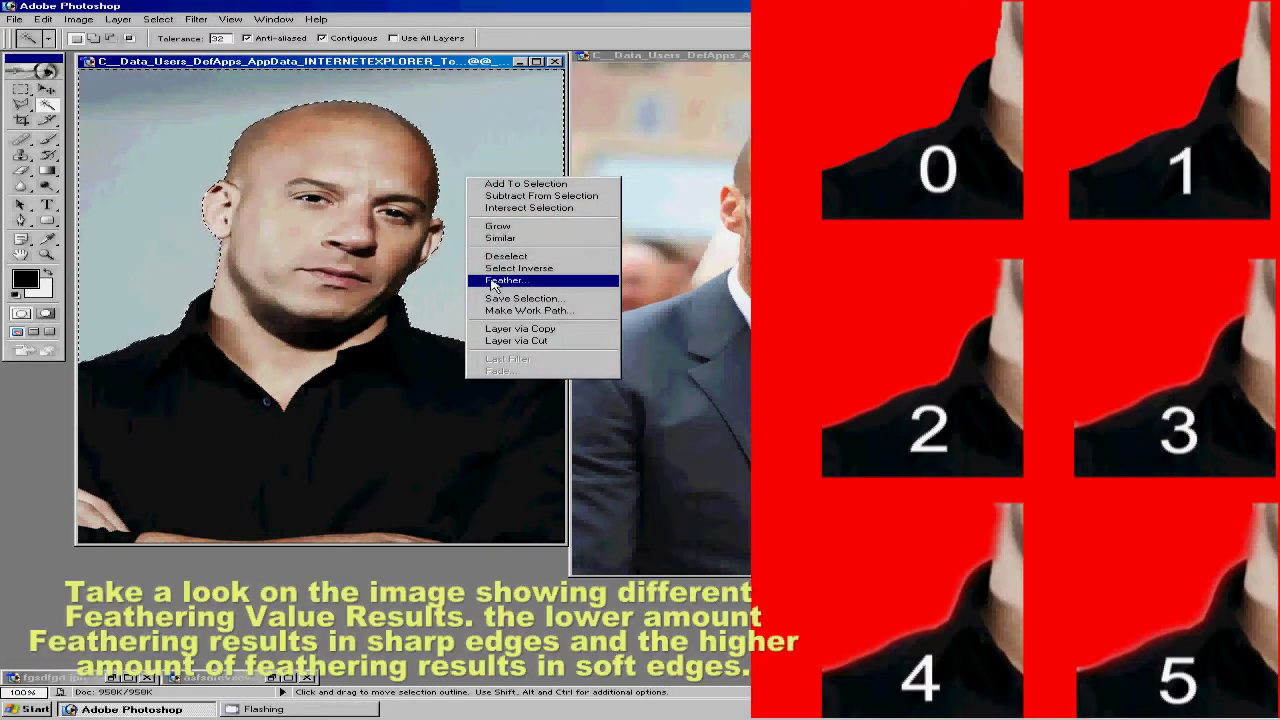
{"action": "left_click", "coordinate": [505, 280]}
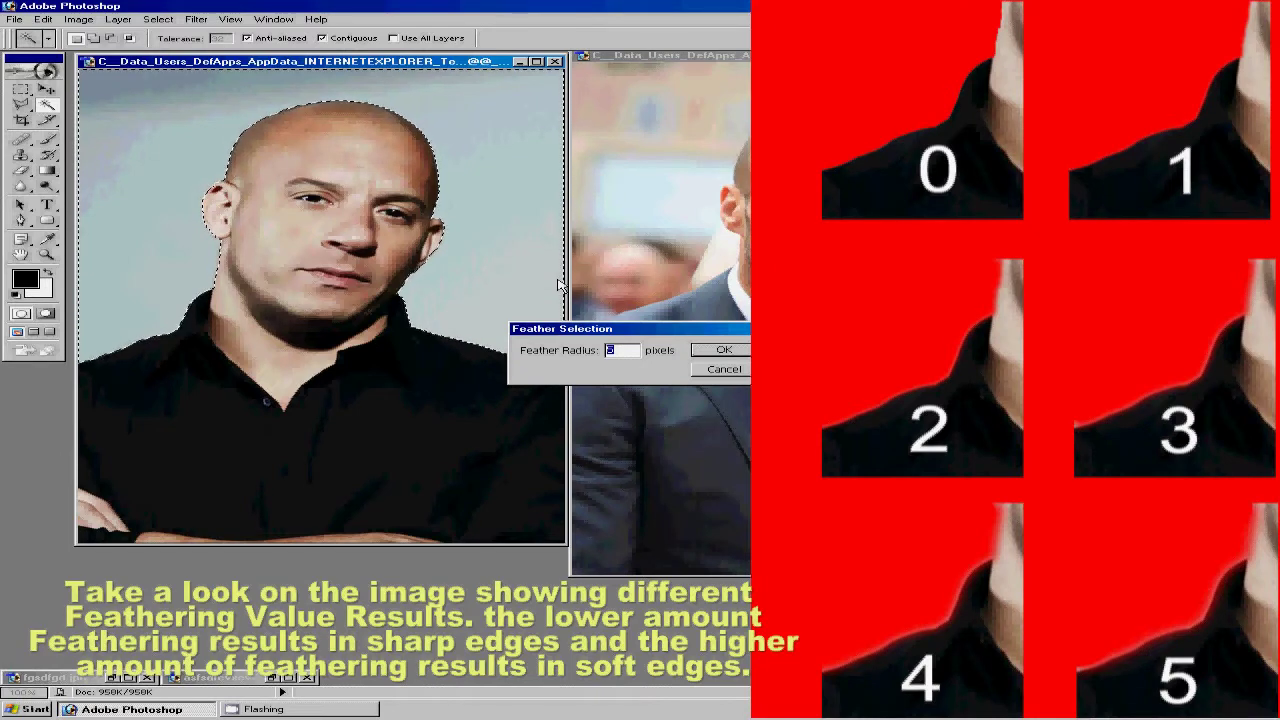
{"action": "key", "text": "Return"}
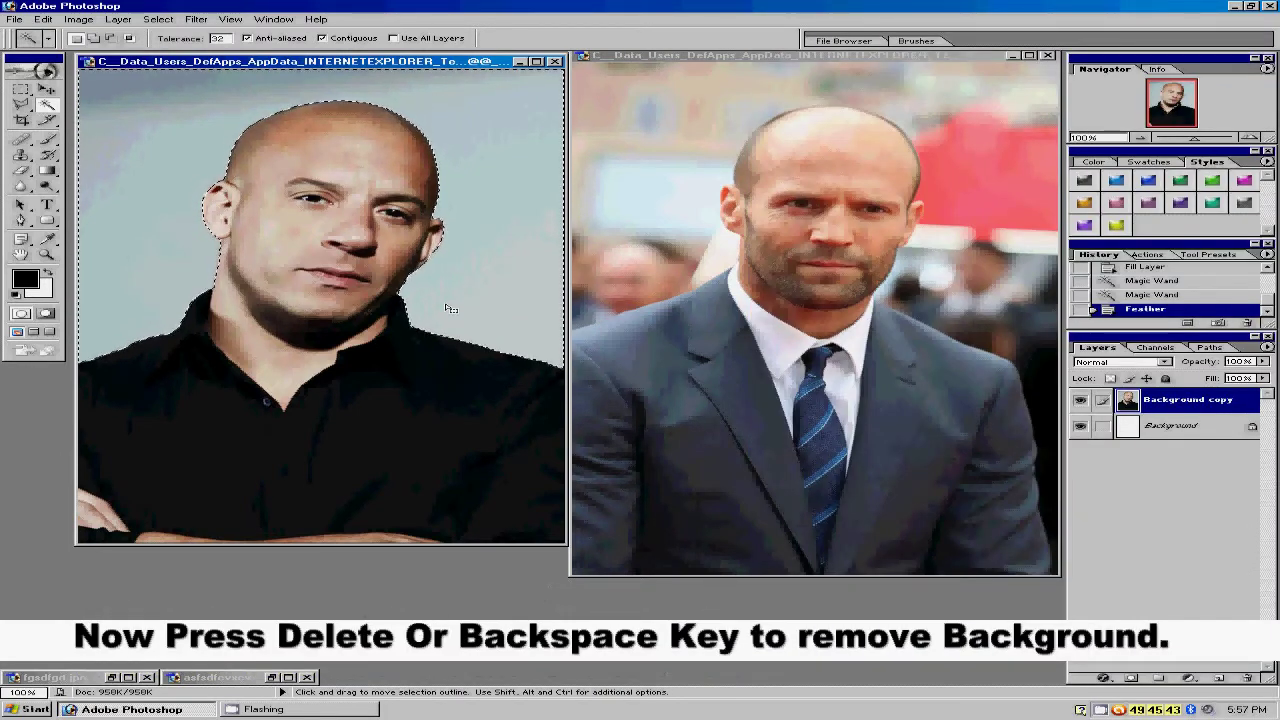
Delete the selected backdrop from the Background copy layer and deselect
{"action": "key", "text": "Delete"}
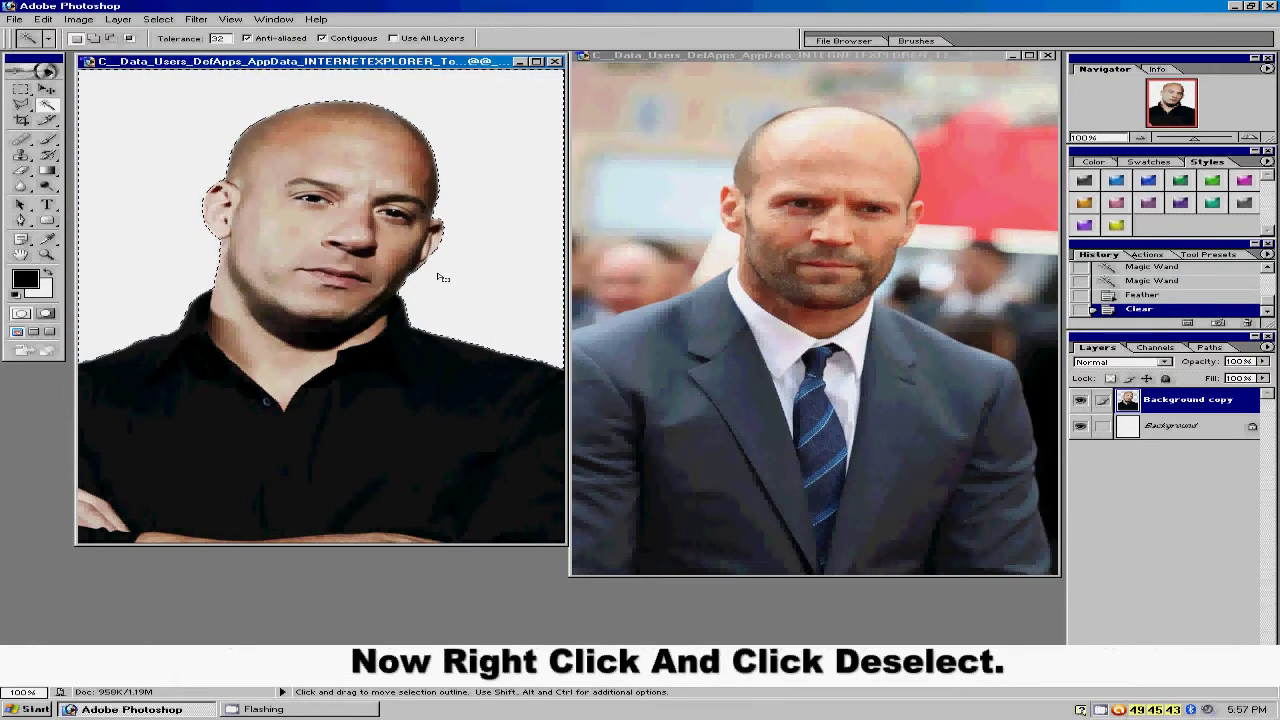
{"action": "right_click", "coordinate": [473, 258]}
{"action": "left_click", "coordinate": [512, 336]}
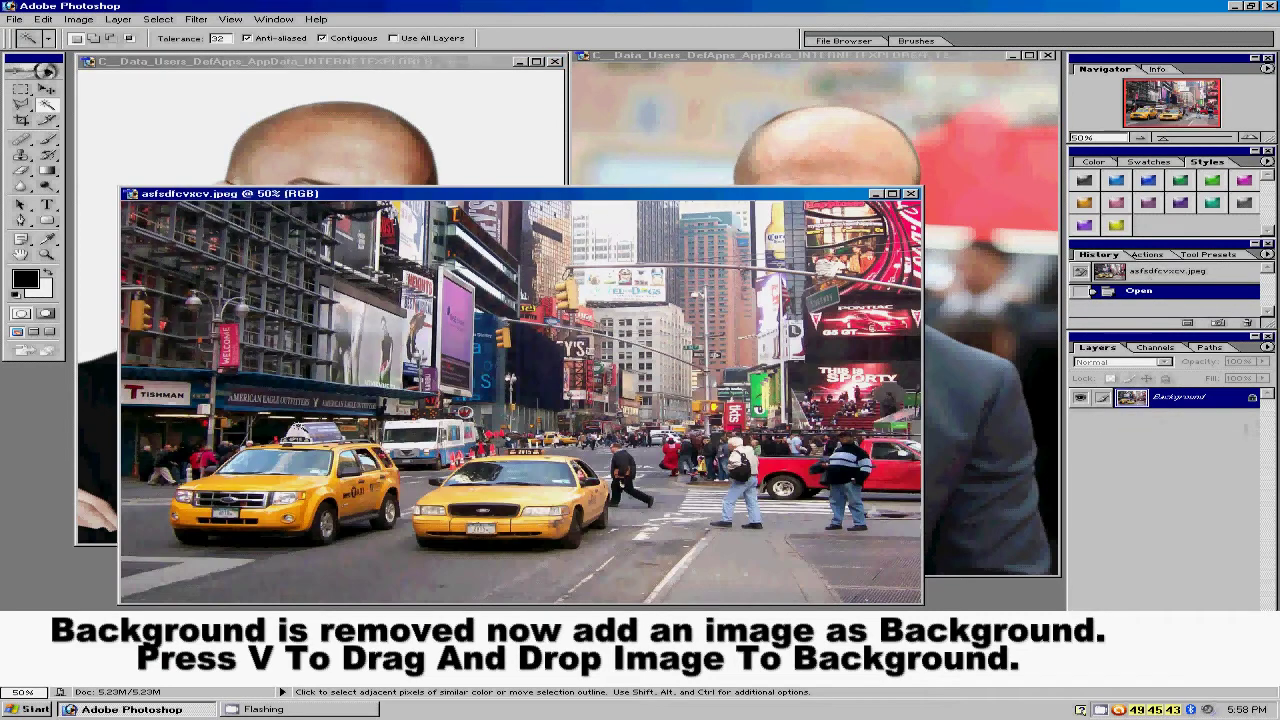
Copy the street photo asfsdfcvxcv.jpeg into the portrait as a layer beneath Background copy and position its buildings behind the man
{"action": "key", "text": "v"}
{"action": "left_click_drag", "start_coordinate": [397, 430], "coordinate": [465, 150]}
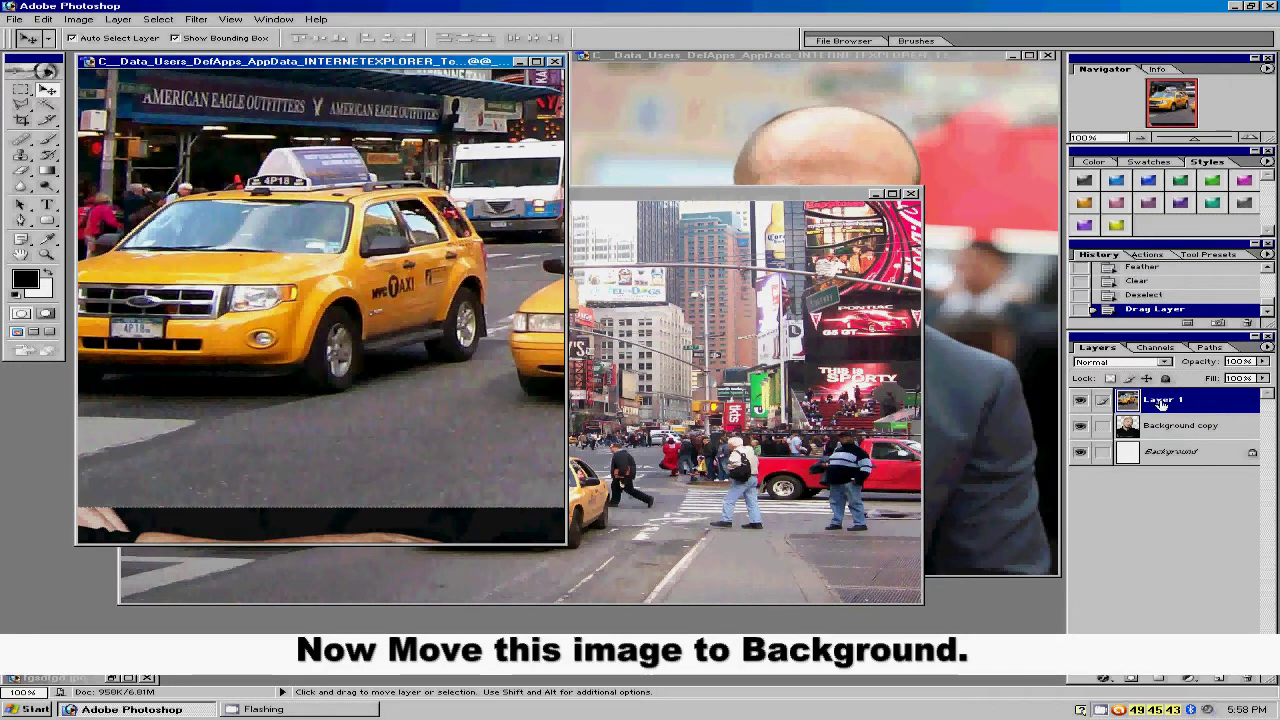
{"action": "left_click_drag", "start_coordinate": [1172, 399], "coordinate": [1170, 440]}
{"action": "left_click_drag", "start_coordinate": [490, 243], "coordinate": [162, 320]}
{"action": "left_click_drag", "start_coordinate": [482, 270], "coordinate": [372, 285]}
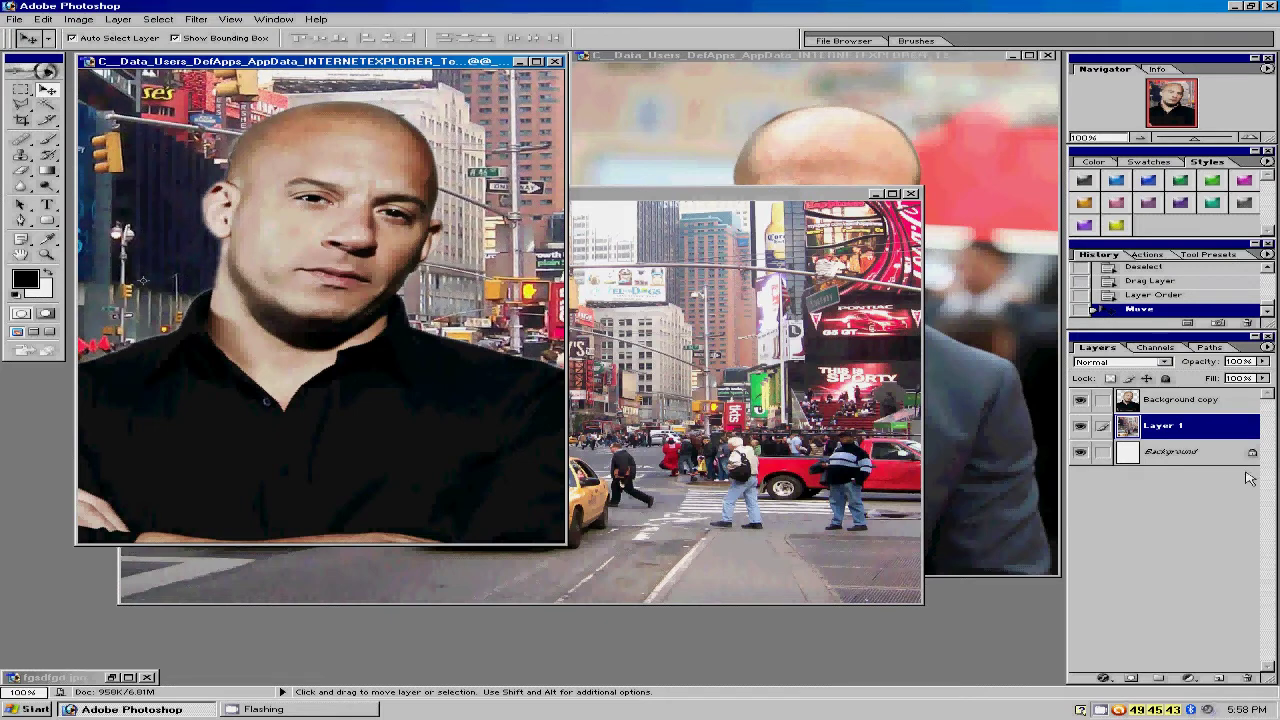
Apply Gaussian Blur to the street layer until its buildings and signs are clearly out of focus, and reposition it behind the man
{"action": "right_click", "coordinate": [1175, 428]}
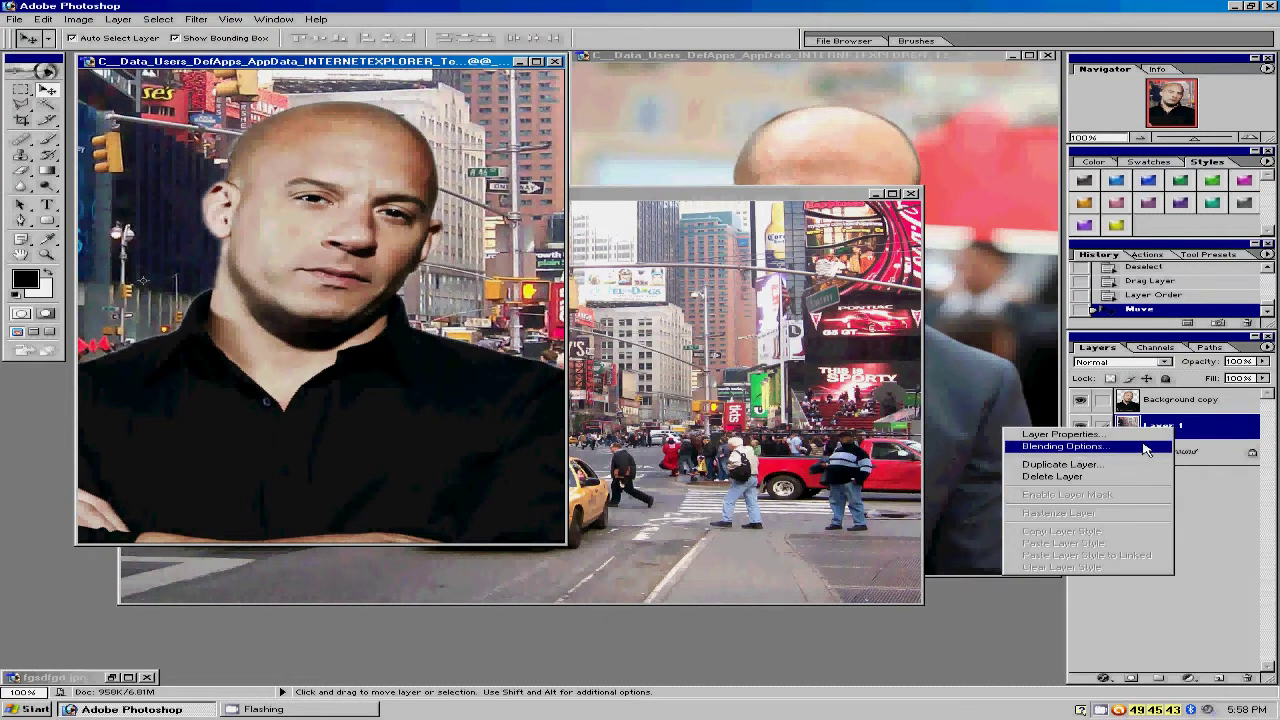
{"action": "left_click", "coordinate": [680, 10]}
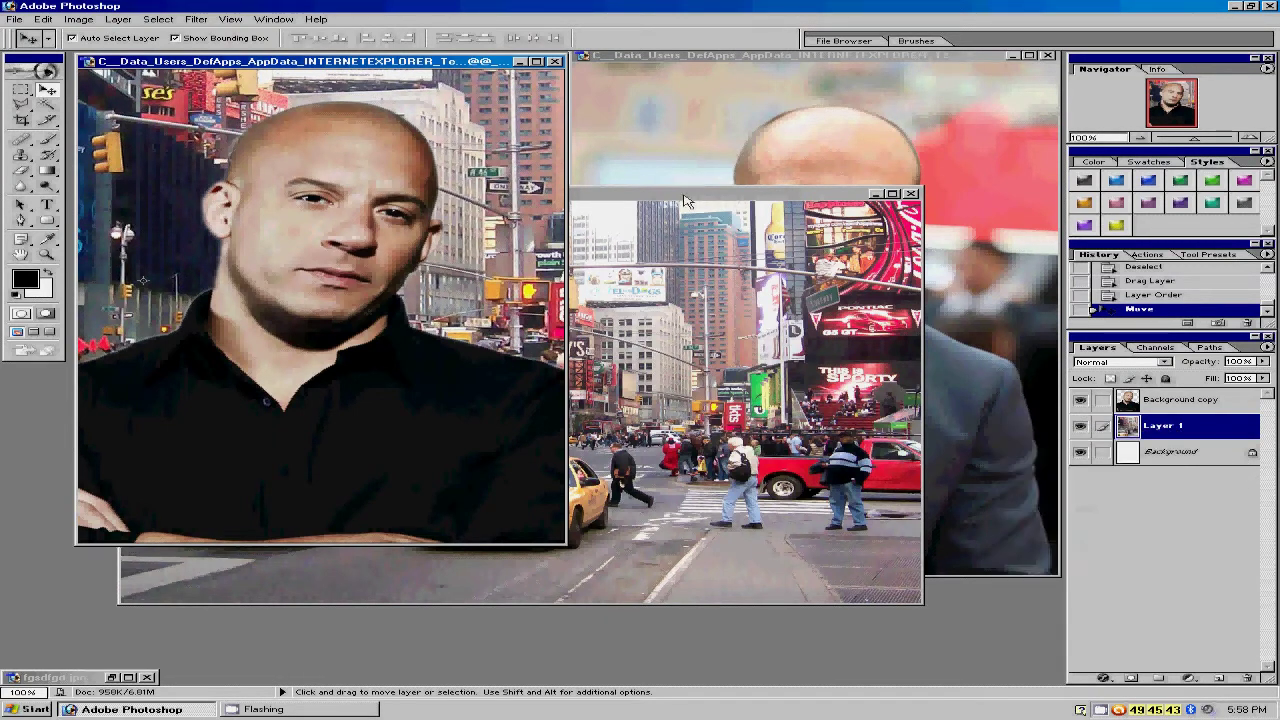
{"action": "left_click", "coordinate": [197, 22]}
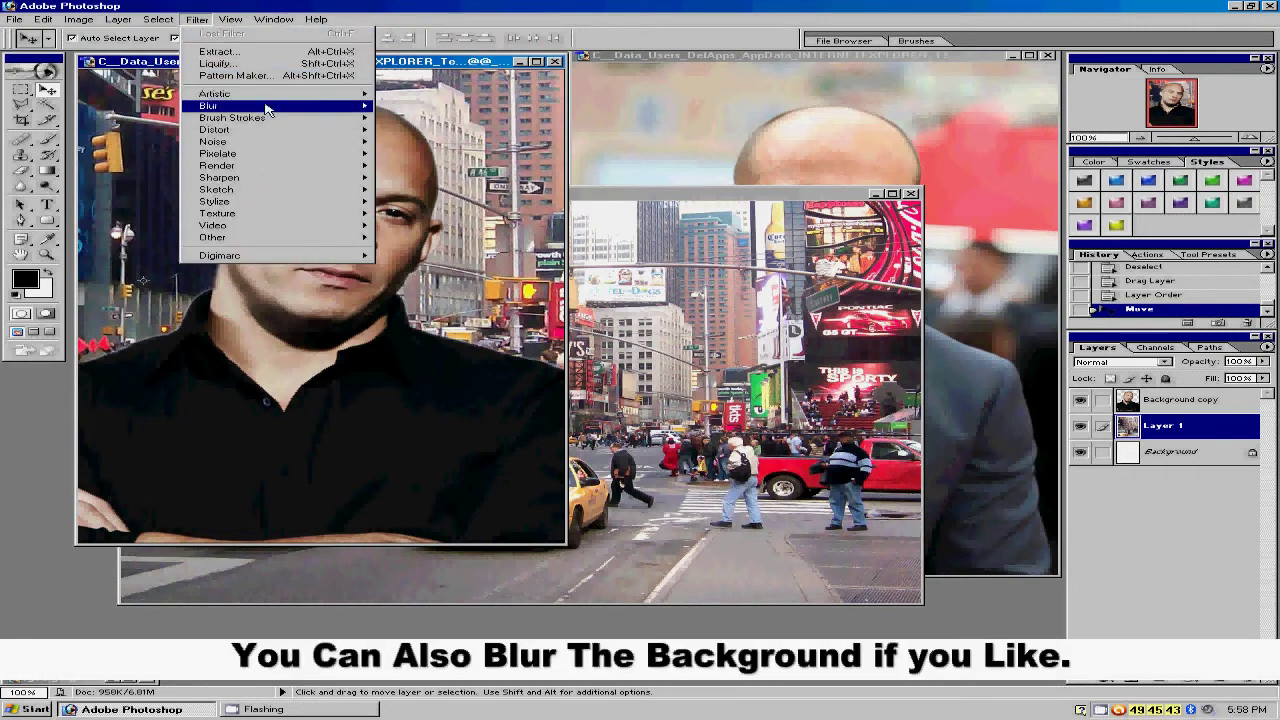
{"action": "mouse_move", "coordinate": [272, 108]}
{"action": "left_click", "coordinate": [420, 131]}
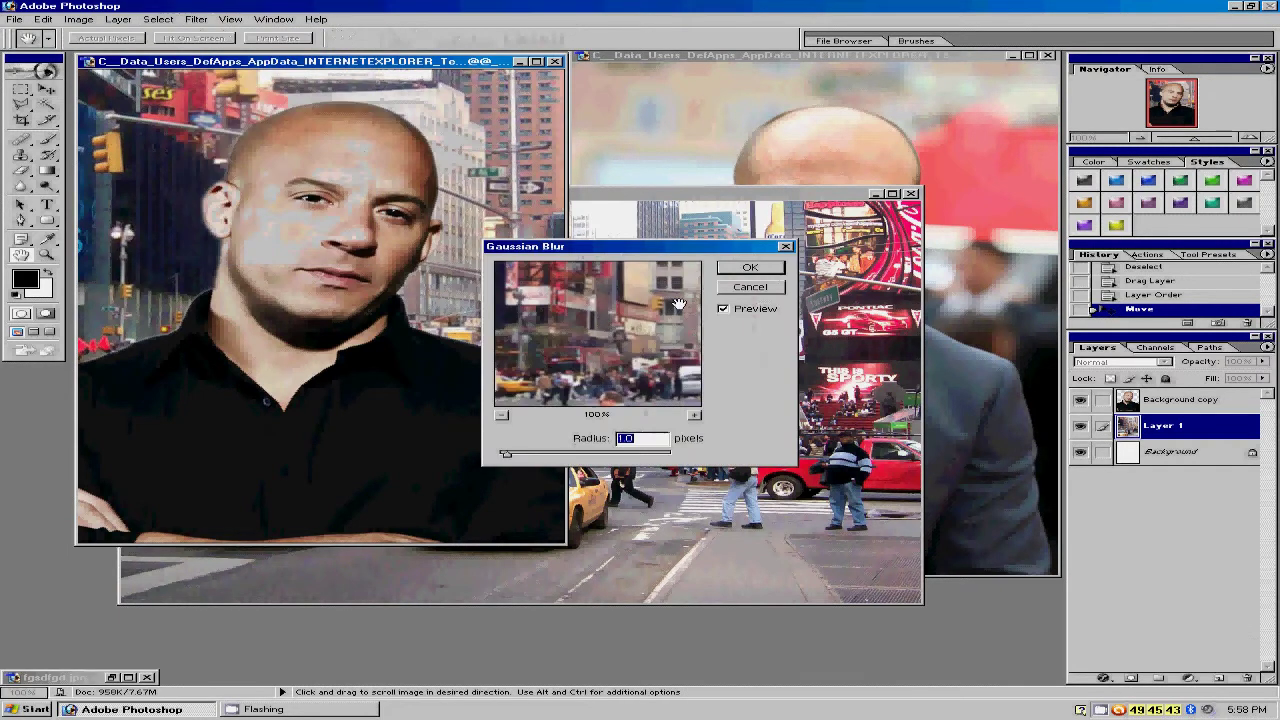
{"action": "left_click_drag", "start_coordinate": [508, 458], "coordinate": [528, 457]}
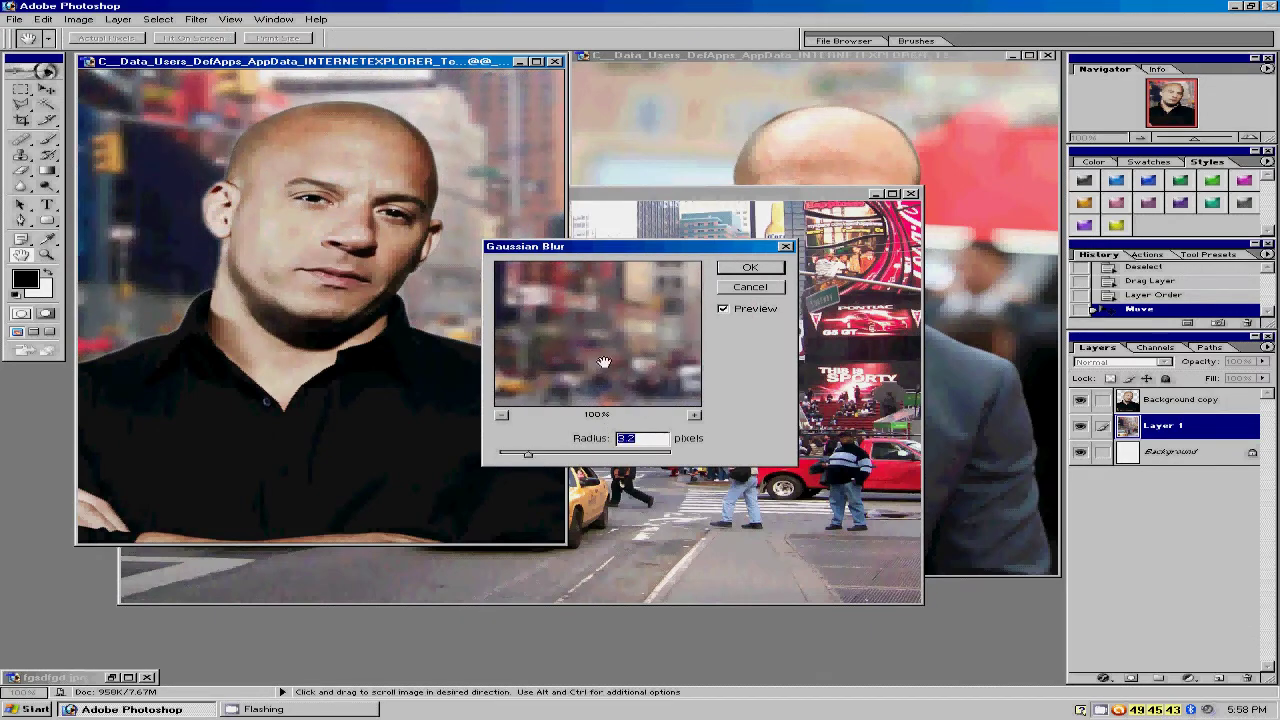
{"action": "left_click", "coordinate": [751, 269]}
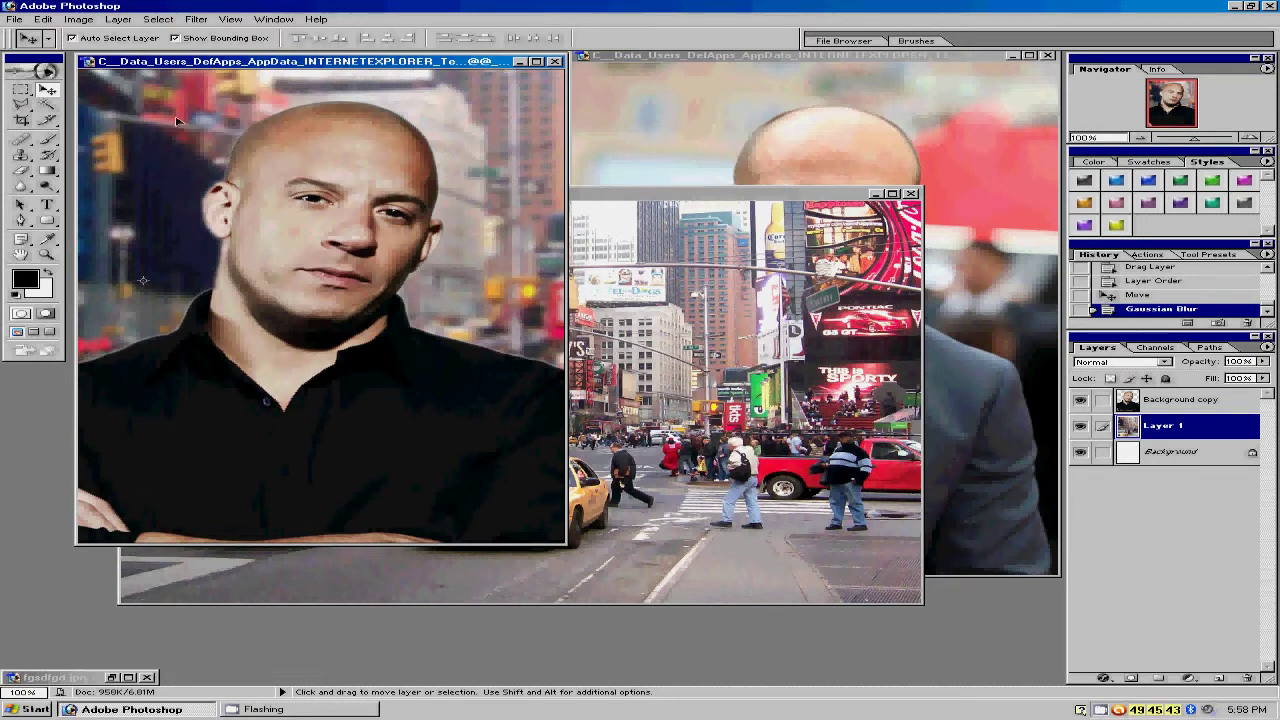
{"action": "mouse_move", "coordinate": [507, 240]}
{"action": "left_mouse_down"}
{"action": "mouse_move", "coordinate": [407, 261]}
{"action": "mouse_move", "coordinate": [486, 260]}
{"action": "mouse_move", "coordinate": [453, 218]}
{"action": "mouse_move", "coordinate": [470, 250]}
{"action": "mouse_move", "coordinate": [445, 235]}
{"action": "mouse_move", "coordinate": [490, 228]}
{"action": "mouse_move", "coordinate": [514, 246]}
{"action": "left_mouse_up"}
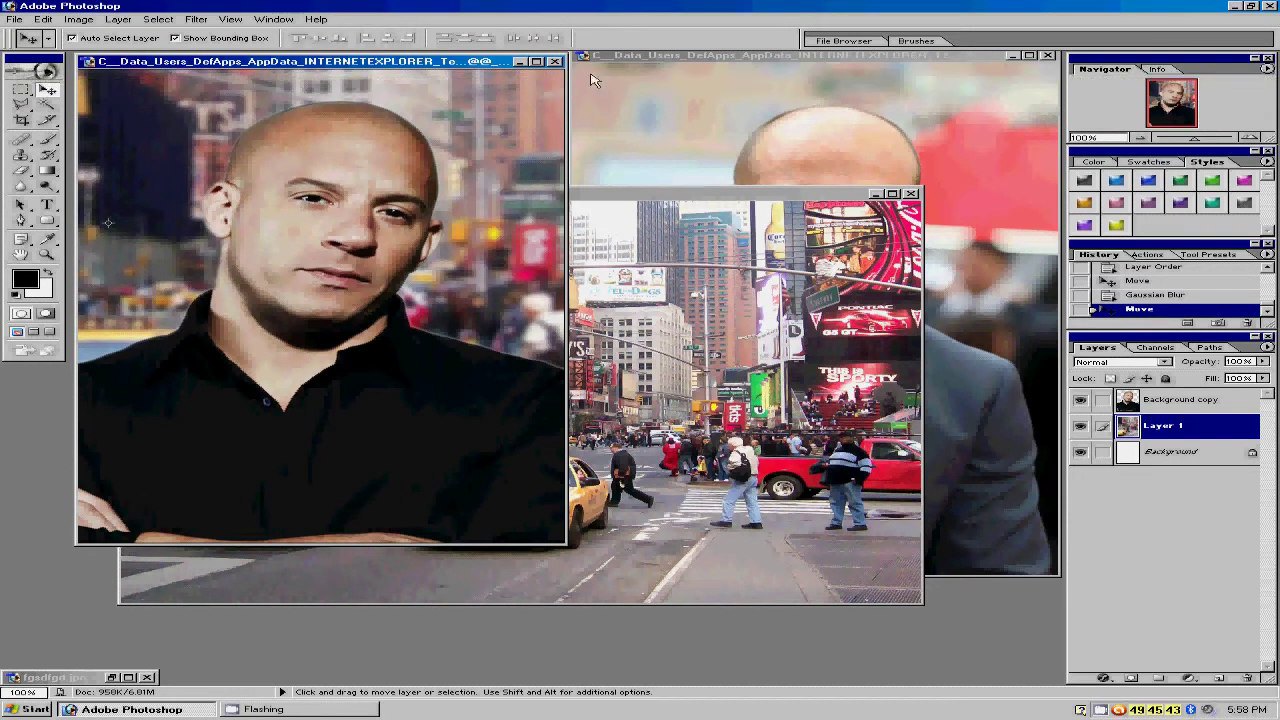
Minimize the composited portrait and the street photo, and move the suit portrait's window into the free workspace
{"action": "left_click", "coordinate": [520, 62]}
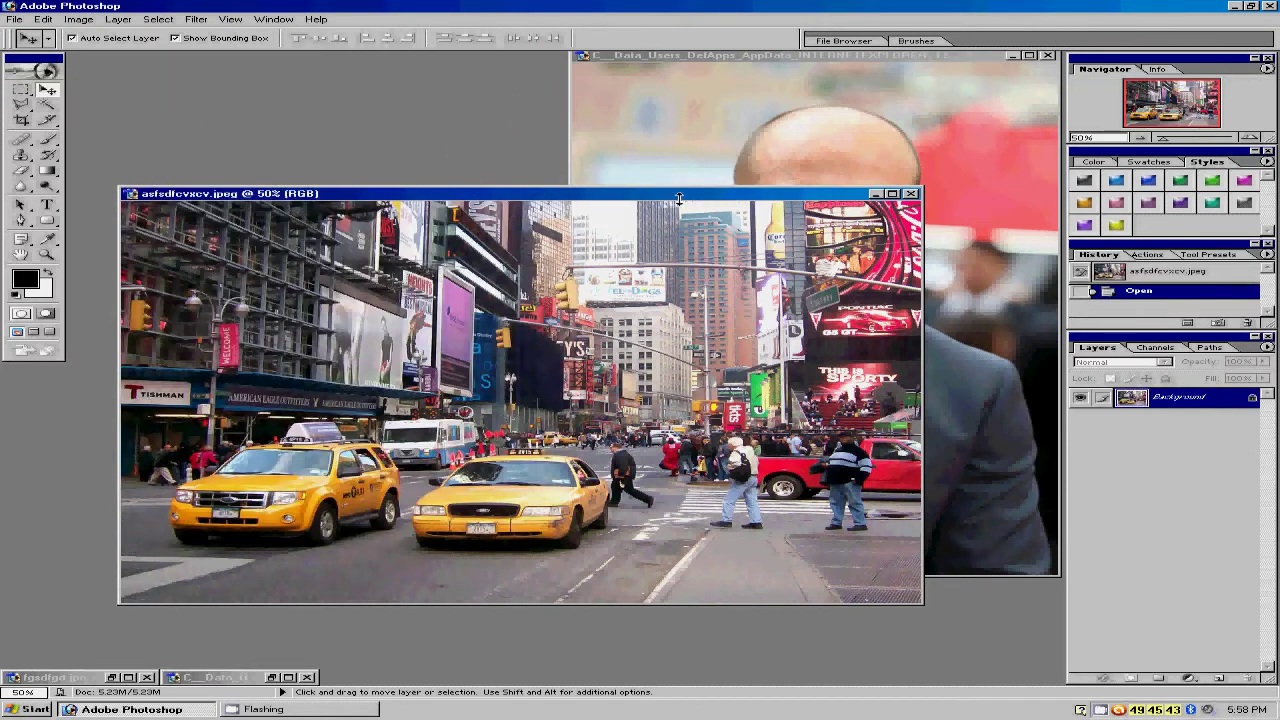
{"action": "left_click", "coordinate": [875, 194]}
{"action": "left_click_drag", "start_coordinate": [762, 67], "coordinate": [378, 88]}
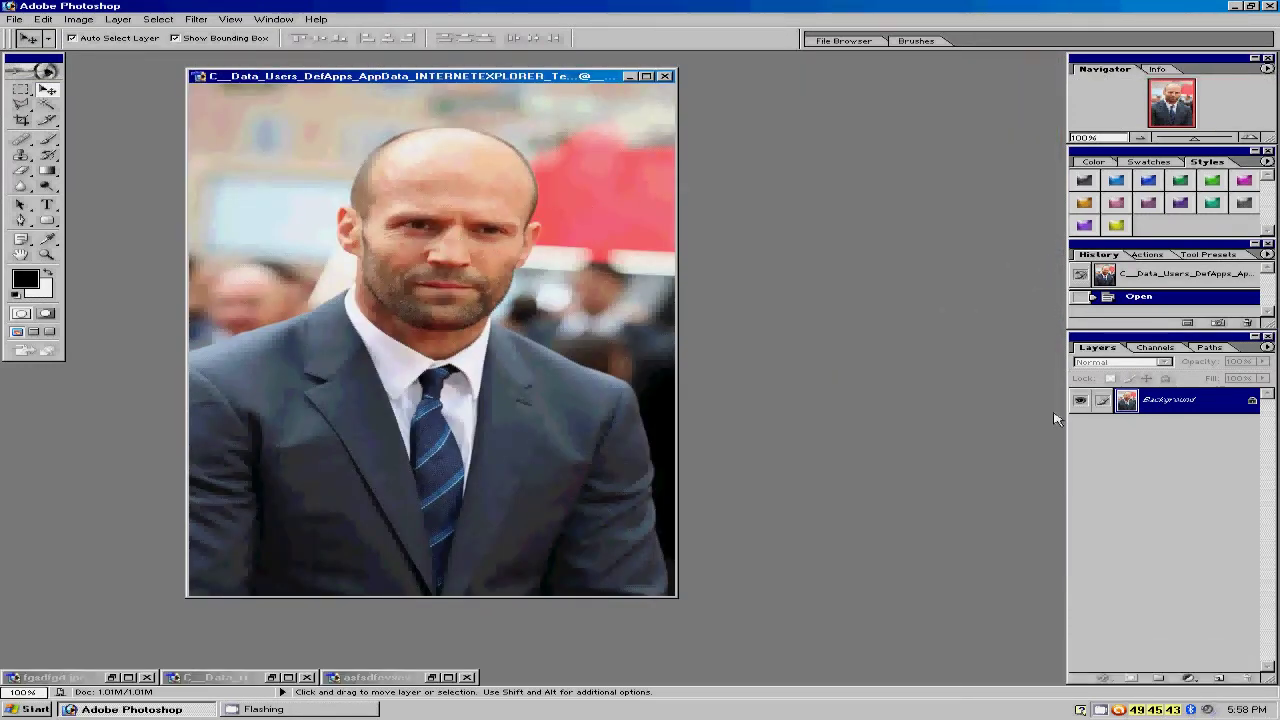
Duplicate the suit portrait's Background layer and fill the original Background layer with white
{"action": "right_click", "coordinate": [1185, 406]}
{"action": "left_click", "coordinate": [1137, 444]}
{"action": "left_click", "coordinate": [806, 318]}
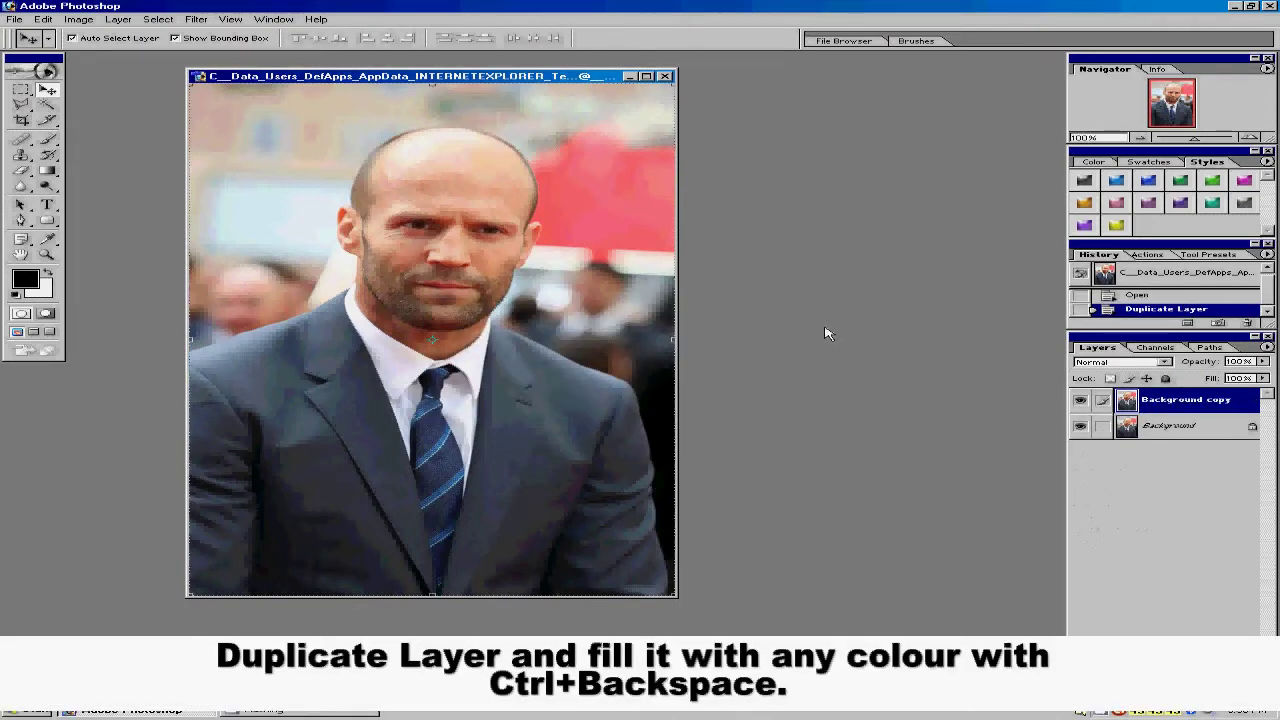
{"action": "left_click", "coordinate": [1212, 430]}
{"action": "key", "text": "ctrl+Delete"}
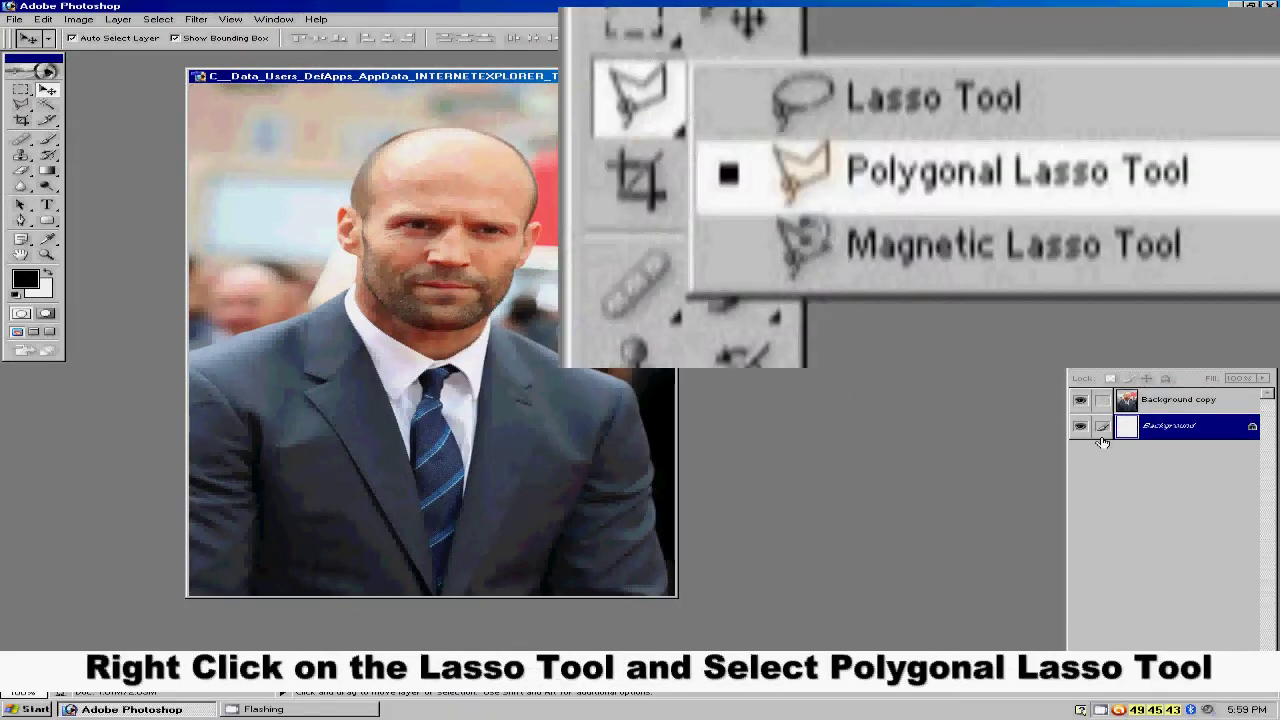
Switch to the Polygonal Lasso Tool and maximize the suit portrait's window
{"action": "left_click", "coordinate": [22, 106]}
{"action": "right_click", "coordinate": [22, 106]}
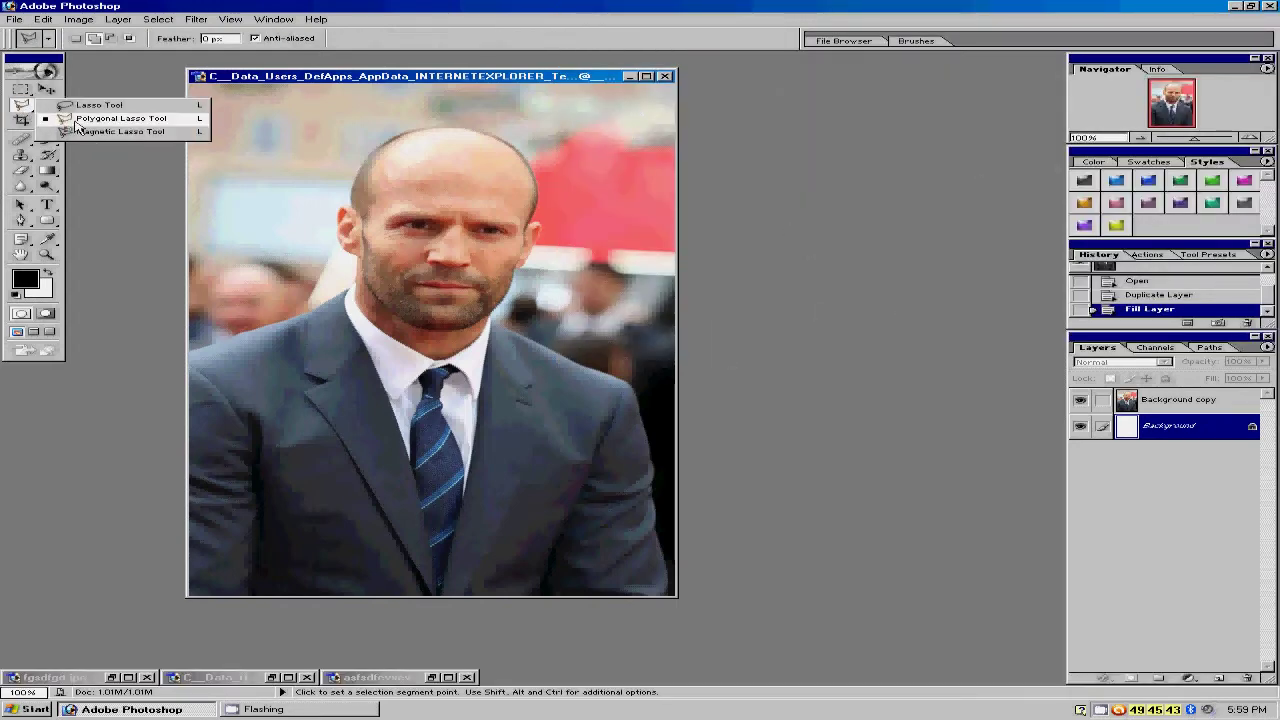
{"action": "left_click", "coordinate": [105, 118]}
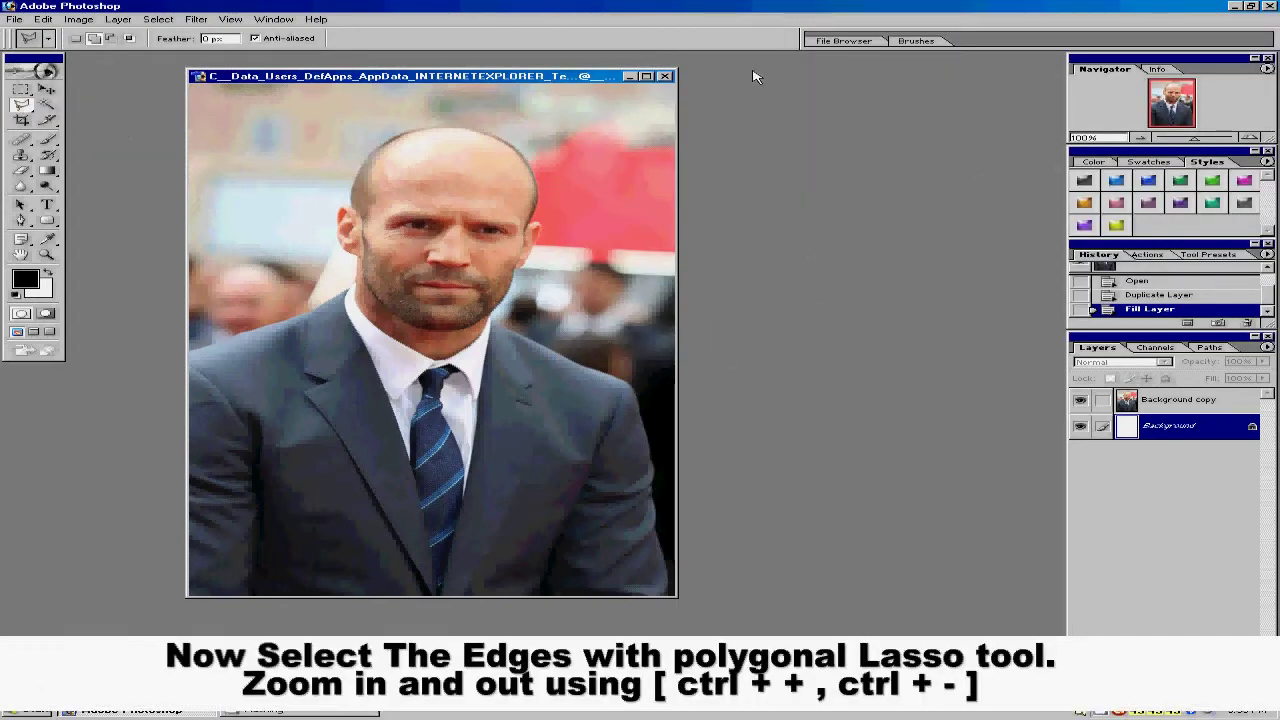
{"action": "left_click", "coordinate": [648, 76]}
{"action": "scroll", "coordinate": [468, 480], "scroll_direction": "down", "scroll_amount": 2}
{"action": "scroll", "coordinate": [436, 411], "scroll_direction": "up", "scroll_amount": 4}
{"action": "scroll", "coordinate": [436, 411], "scroll_direction": "up", "scroll_amount": 1}
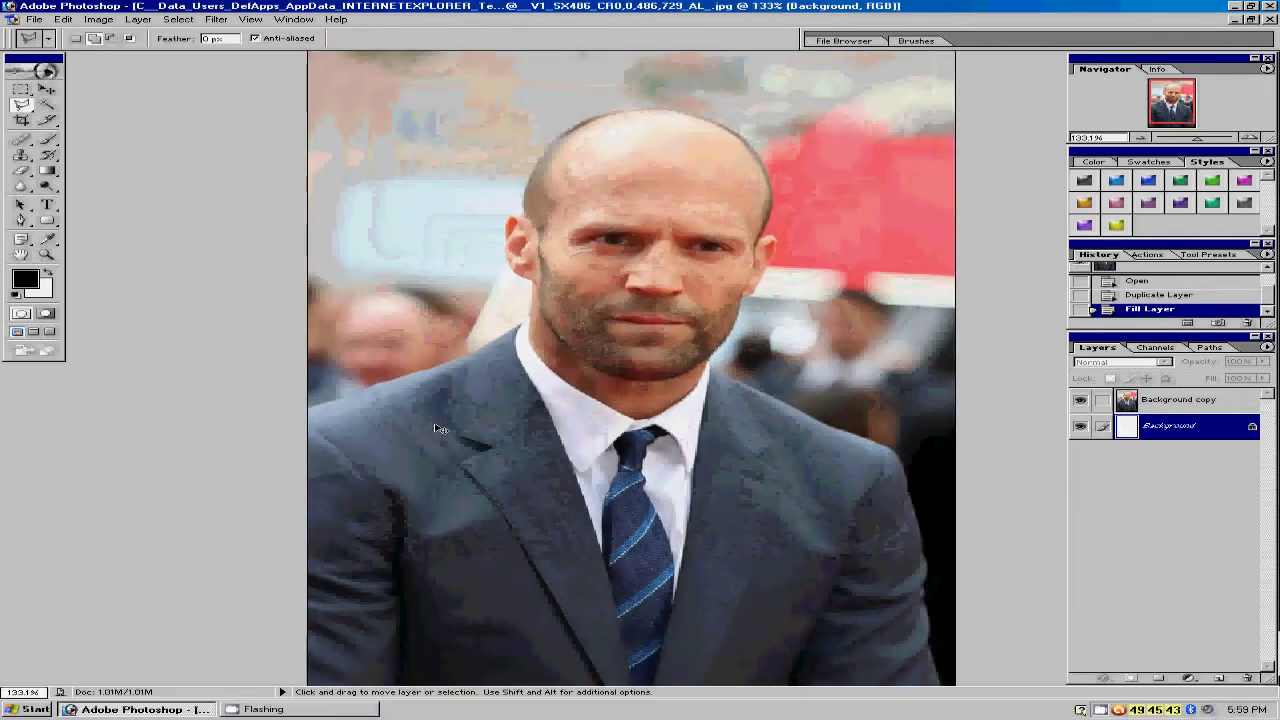
Trace the man's outline from the portrait's left border along the shoulder and up the neck to the earlobe
{"action": "key", "text": "ctrl+plus"}
{"action": "key", "text": "ctrl+plus"}
{"action": "left_click_drag", "start_coordinate": [337, 431], "coordinate": [432, 435]}
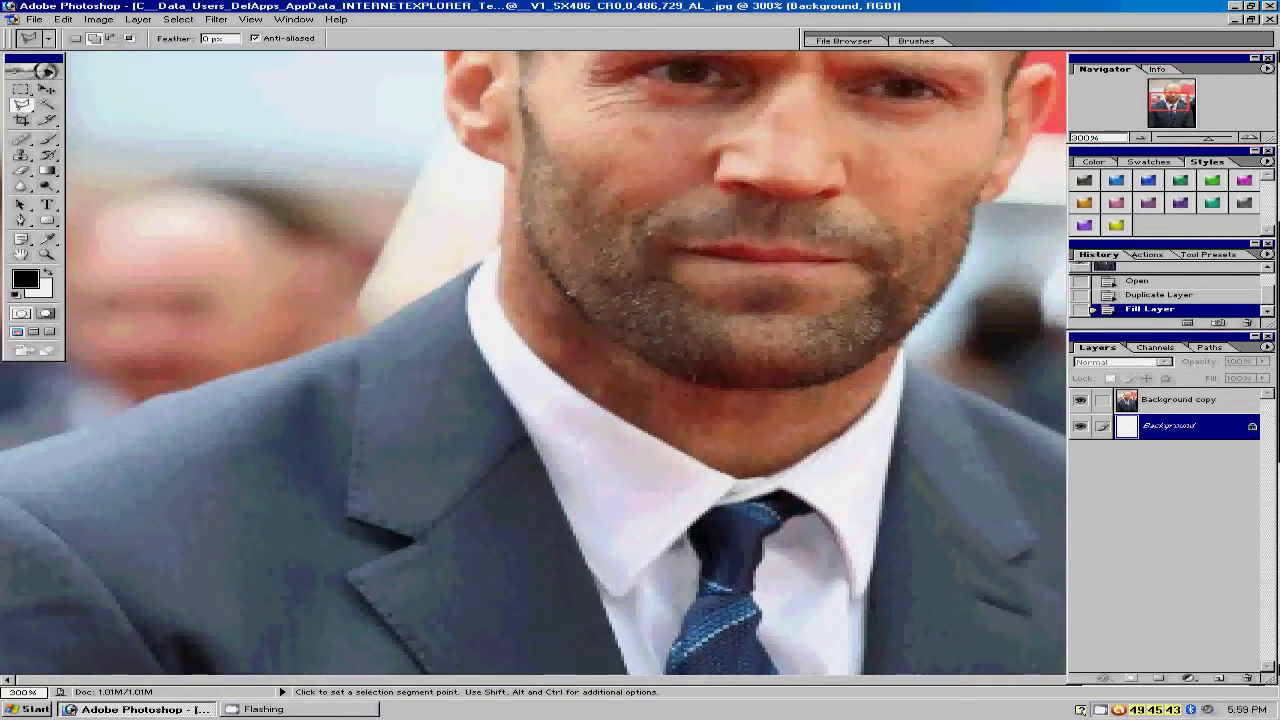
{"action": "left_click", "coordinate": [124, 412]}
{"action": "left_click", "coordinate": [182, 390]}
{"action": "left_click", "coordinate": [362, 330]}
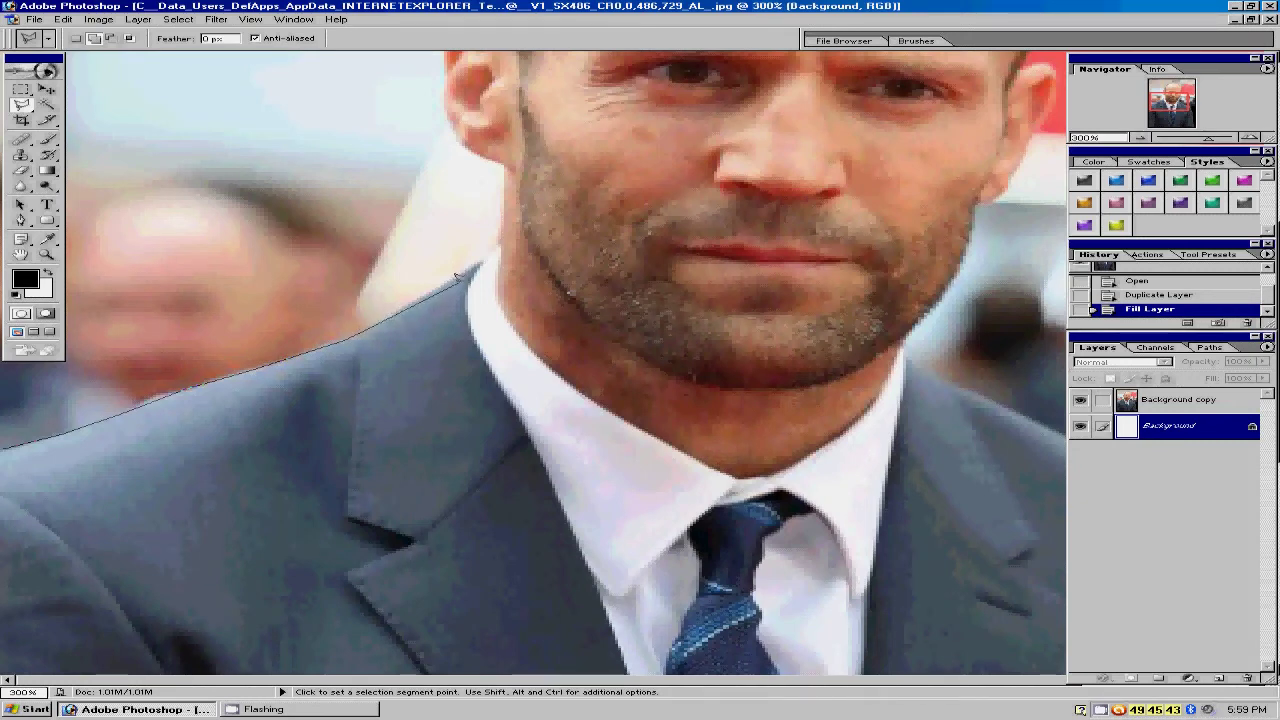
{"action": "left_click", "coordinate": [499, 244]}
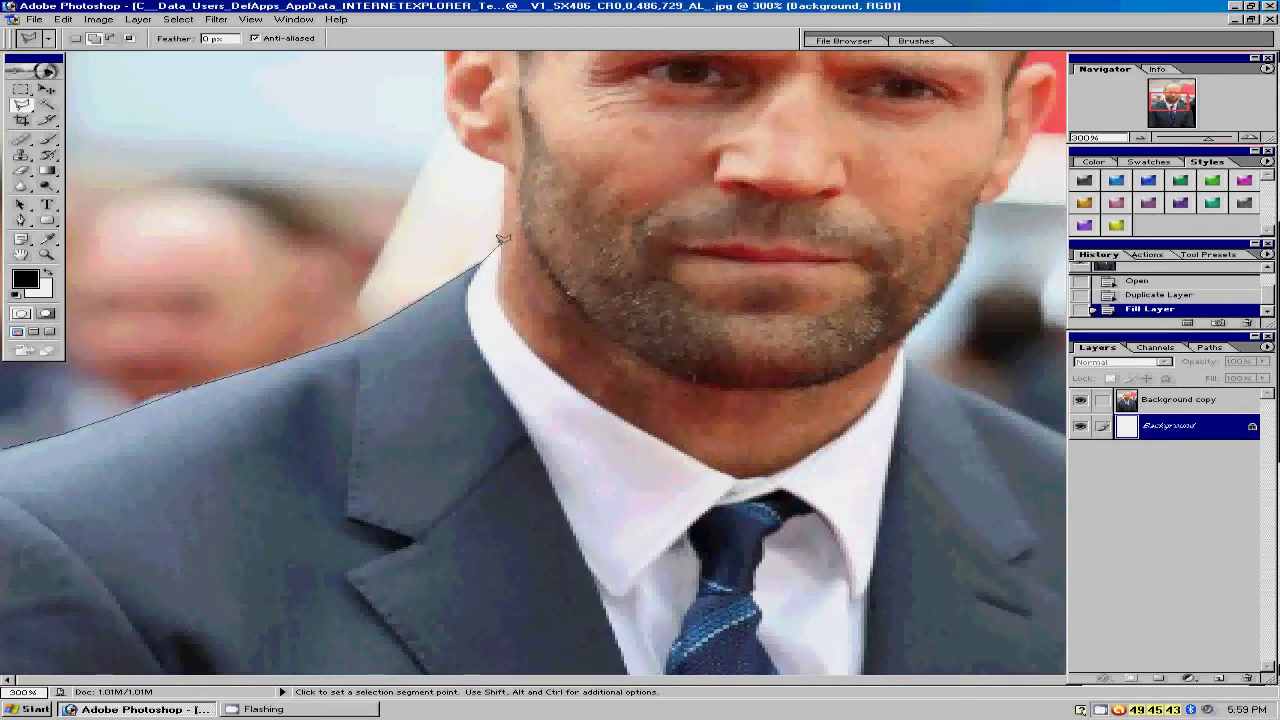
{"action": "left_click", "coordinate": [491, 161]}
Continue the lasso outline around the ear on the image's left side and over the bald head to the opposite temple
{"action": "key", "text": "ctrl+minus"}
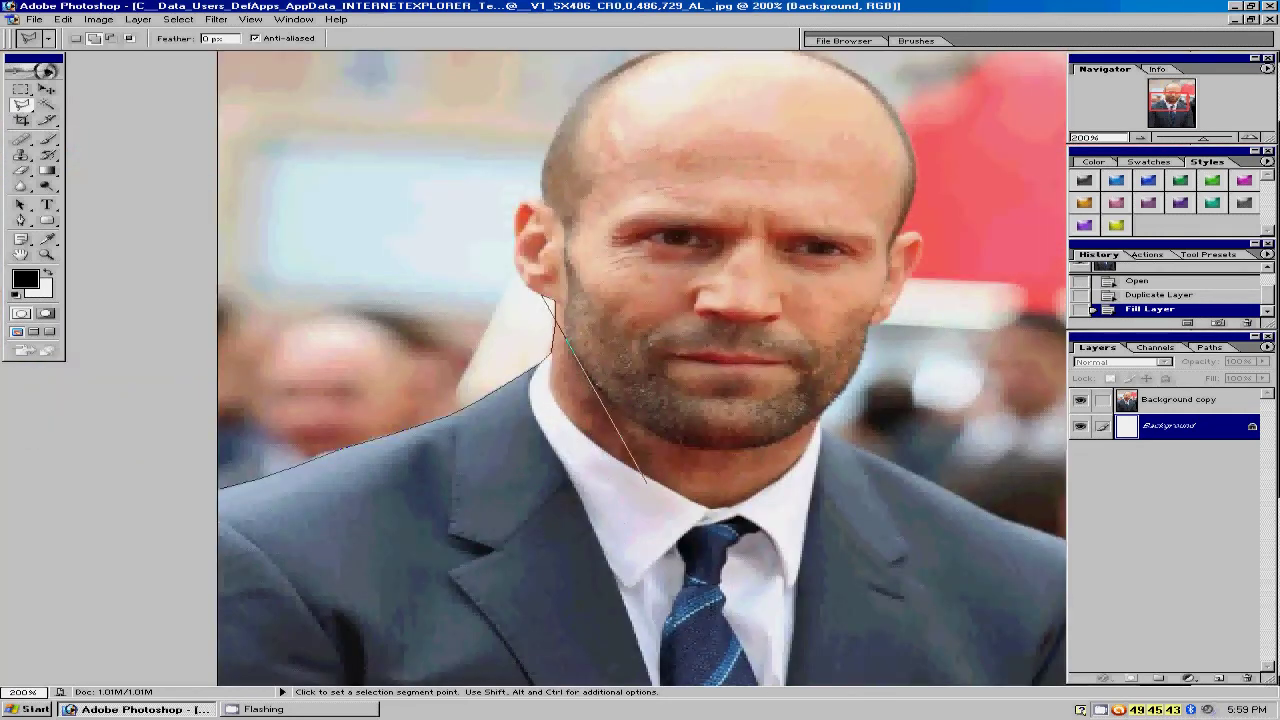
{"action": "key", "text": "ctrl+minus"}
{"action": "key", "text": "ctrl+minus"}
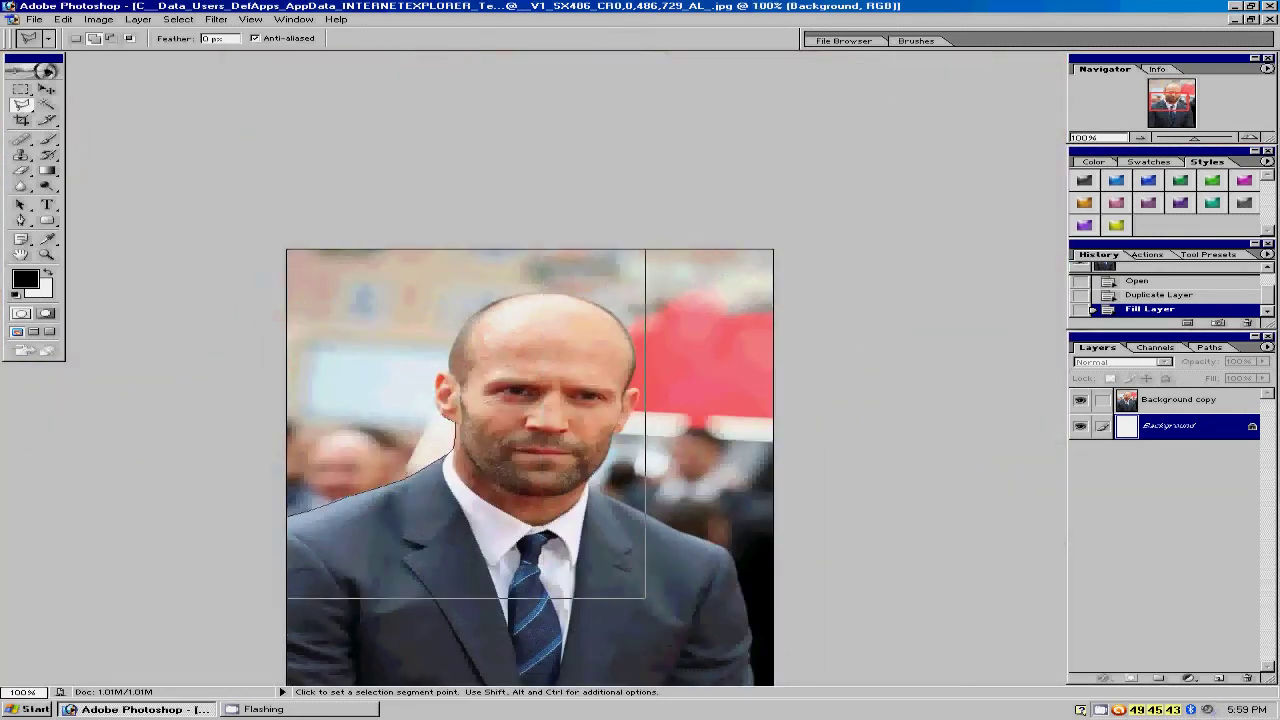
{"action": "key", "text": "ctrl+plus"}
{"action": "key", "text": "ctrl+plus"}
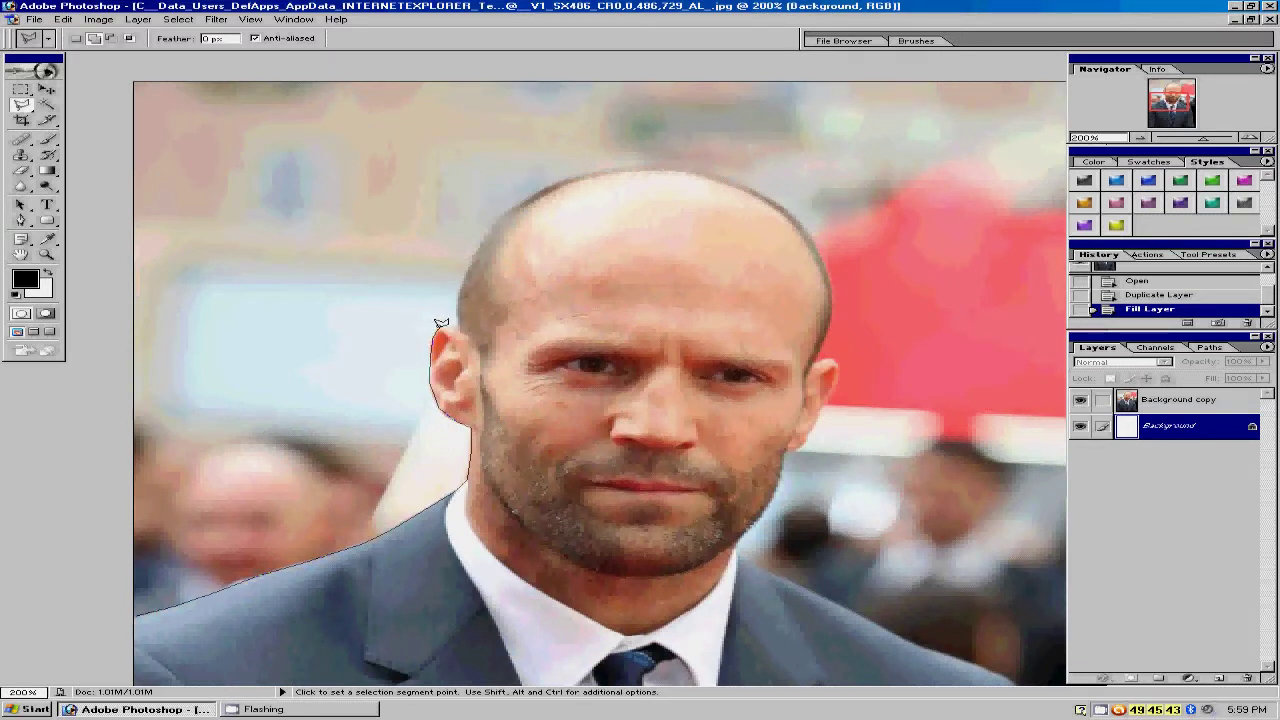
{"action": "left_click", "coordinate": [458, 293]}
{"action": "left_click", "coordinate": [470, 264]}
{"action": "left_click", "coordinate": [488, 231]}
{"action": "left_click", "coordinate": [514, 204]}
{"action": "left_click", "coordinate": [544, 188]}
{"action": "left_click", "coordinate": [585, 176]}
{"action": "left_click", "coordinate": [635, 167]}
{"action": "left_click", "coordinate": [684, 169]}
{"action": "left_click", "coordinate": [732, 183]}
{"action": "left_click", "coordinate": [765, 198]}
{"action": "left_click", "coordinate": [797, 214]}
{"action": "left_click", "coordinate": [828, 283]}
Continue the lasso outline around the ear on the image's right side and down the jaw to the suit collar
{"action": "key", "text": "ctrl+plus"}
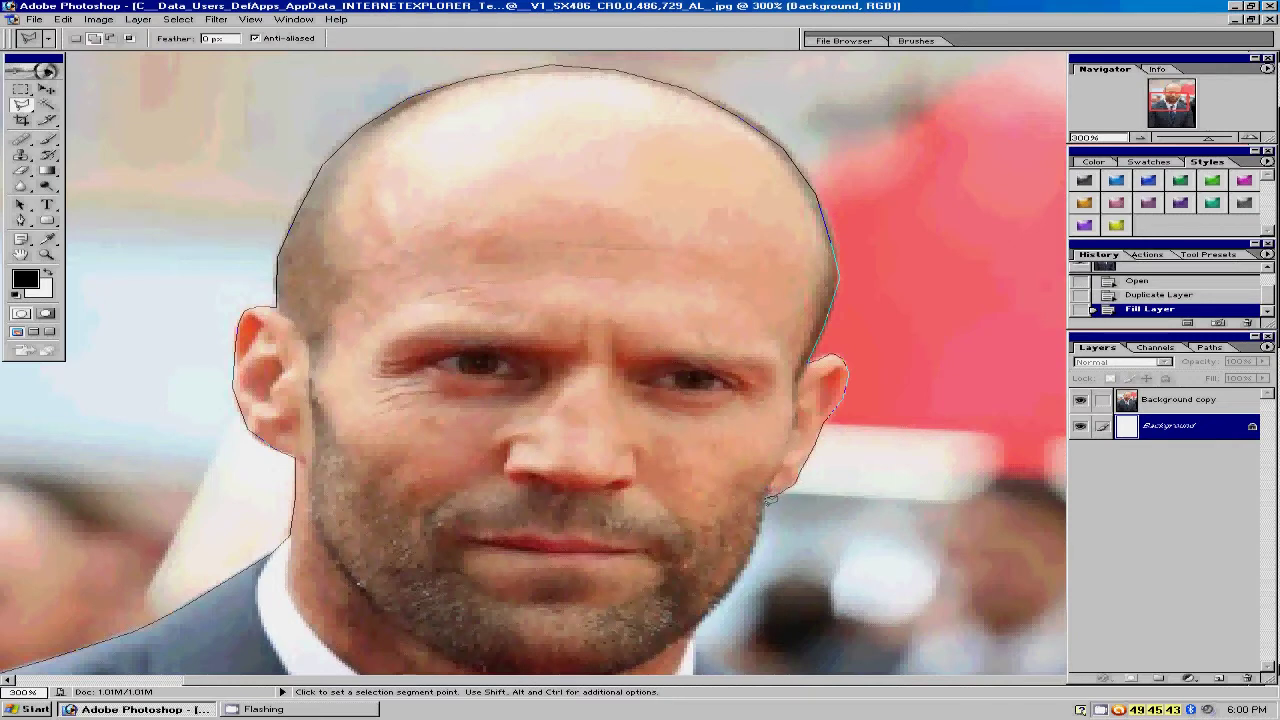
{"action": "key", "text": "ctrl+minus"}
{"action": "key", "text": "ctrl+minus"}
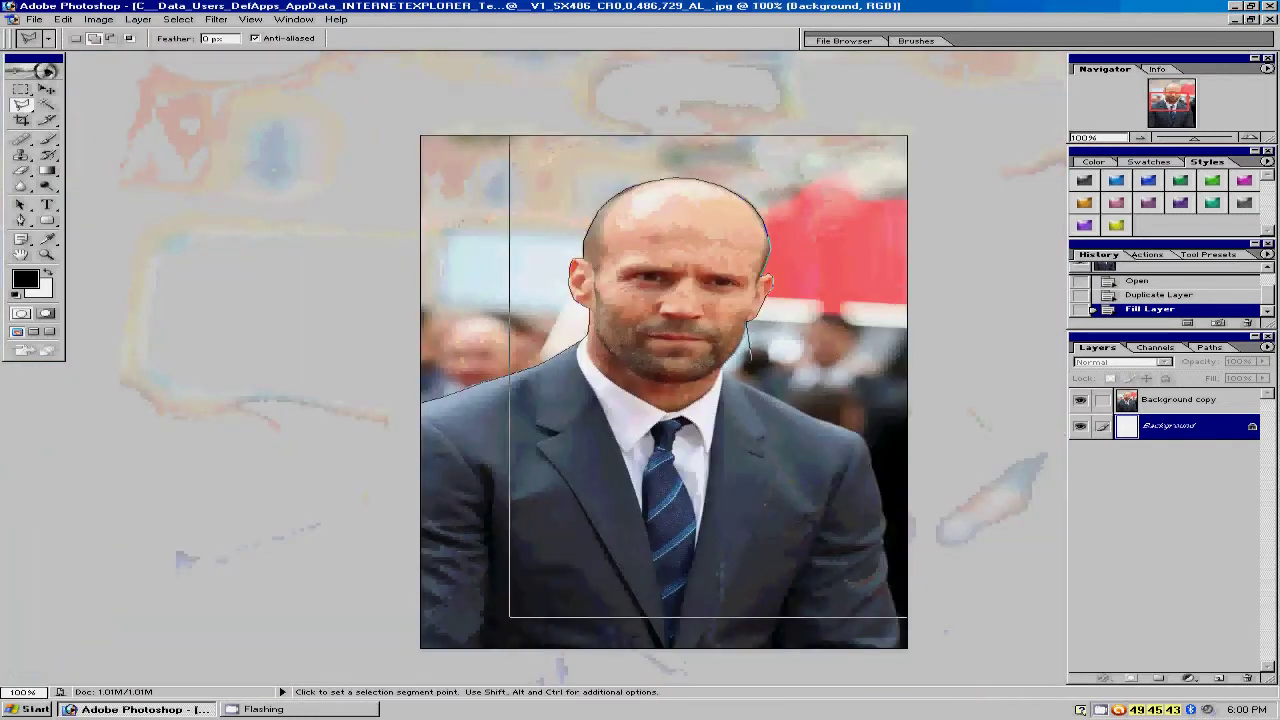
{"action": "key", "text": "ctrl+plus"}
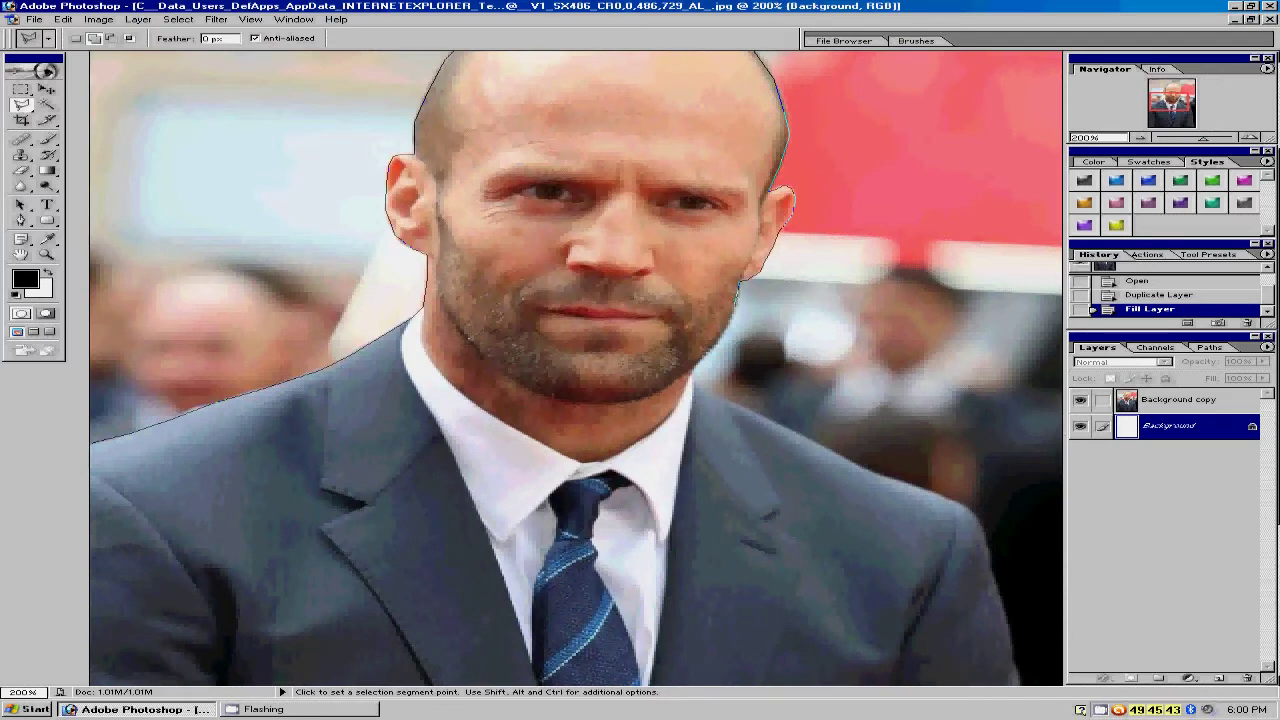
{"action": "key", "text": "ctrl+plus"}
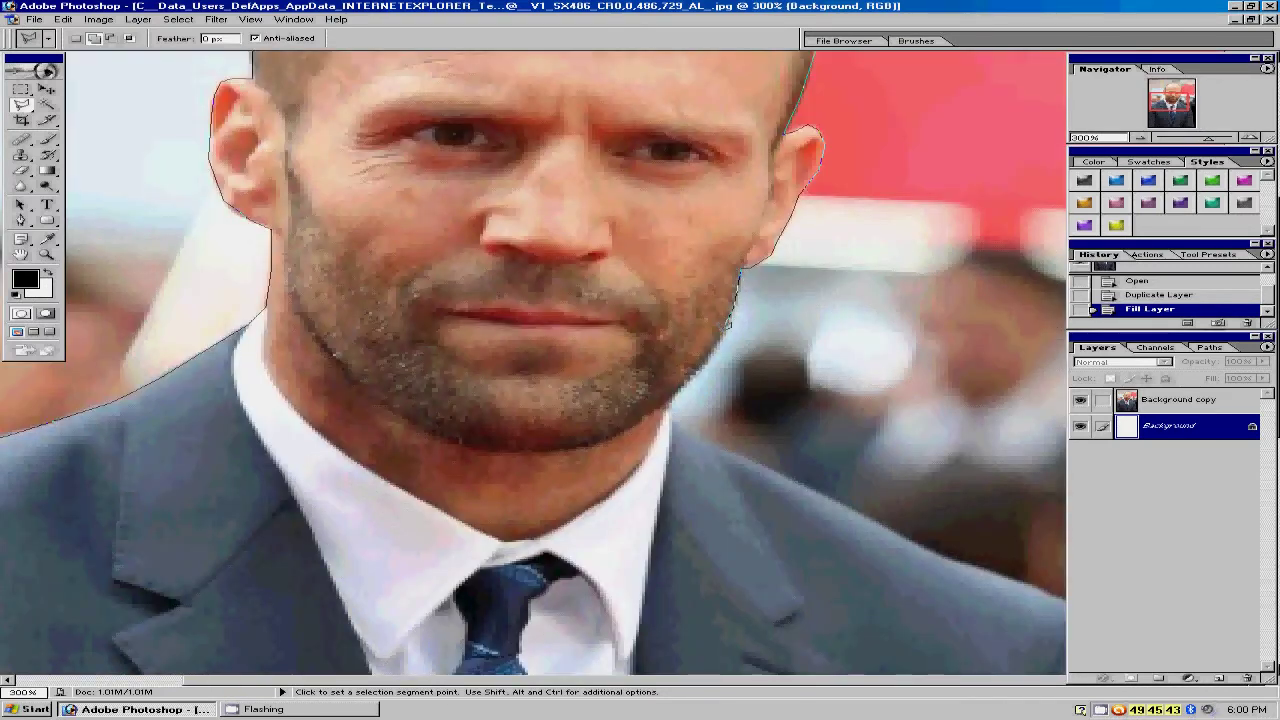
{"action": "left_click", "coordinate": [710, 354]}
{"action": "left_click", "coordinate": [695, 377]}
{"action": "left_click", "coordinate": [696, 435]}
Continue the lasso outline along the shoulder and sleeve on the image's right side, ending just past the portrait's lower edge
{"action": "key", "text": "ctrl+minus"}
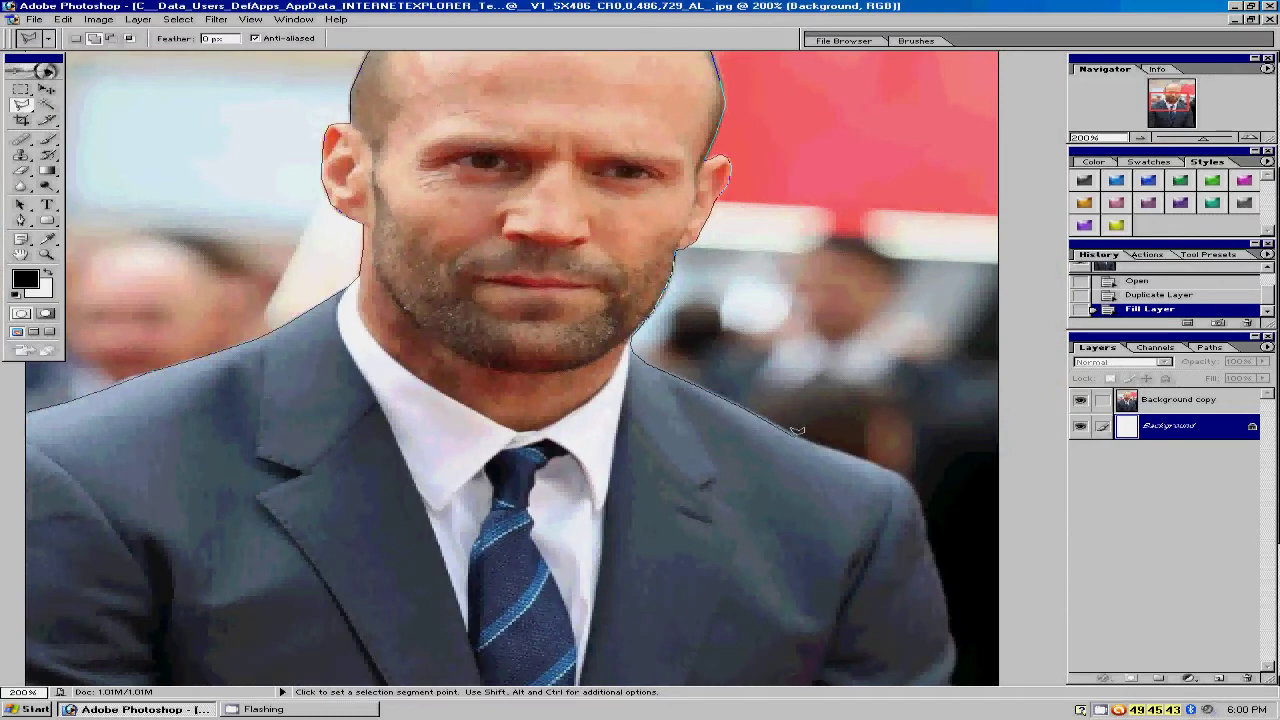
{"action": "key", "text": "ctrl+plus"}
{"action": "left_click", "coordinate": [832, 443]}
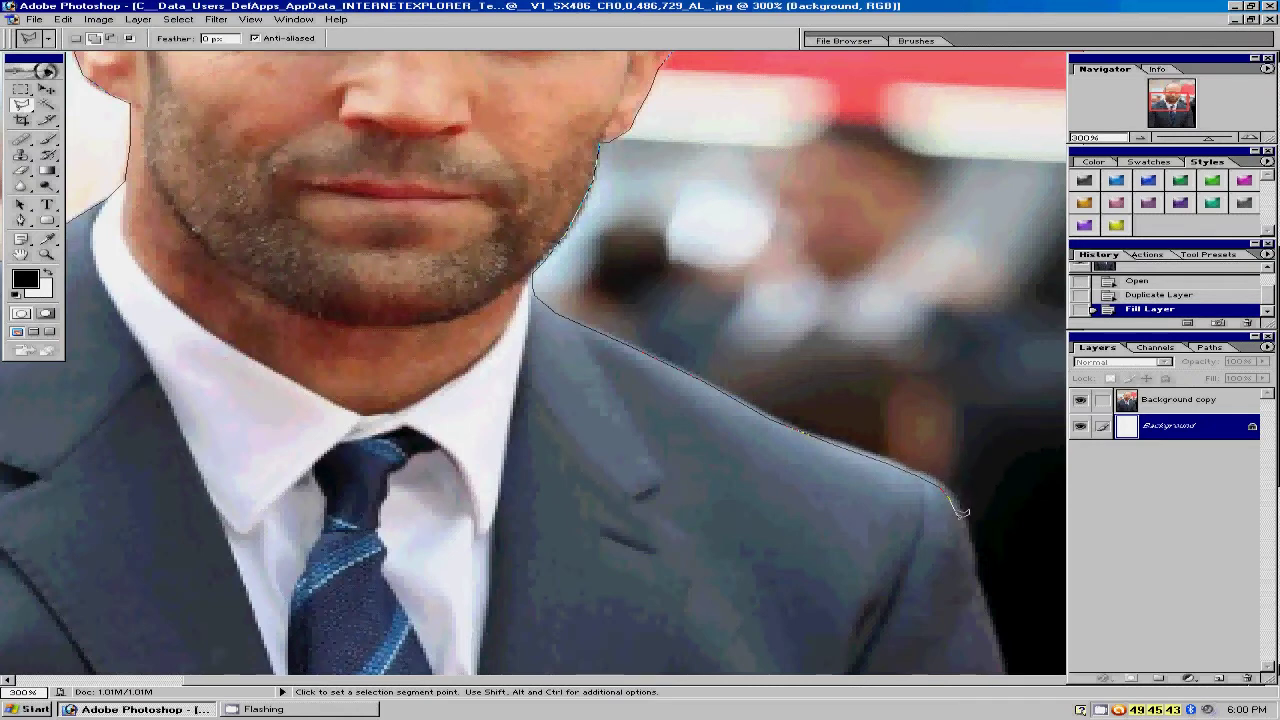
{"action": "key", "text": "ctrl+minus"}
{"action": "key", "text": "ctrl+minus"}
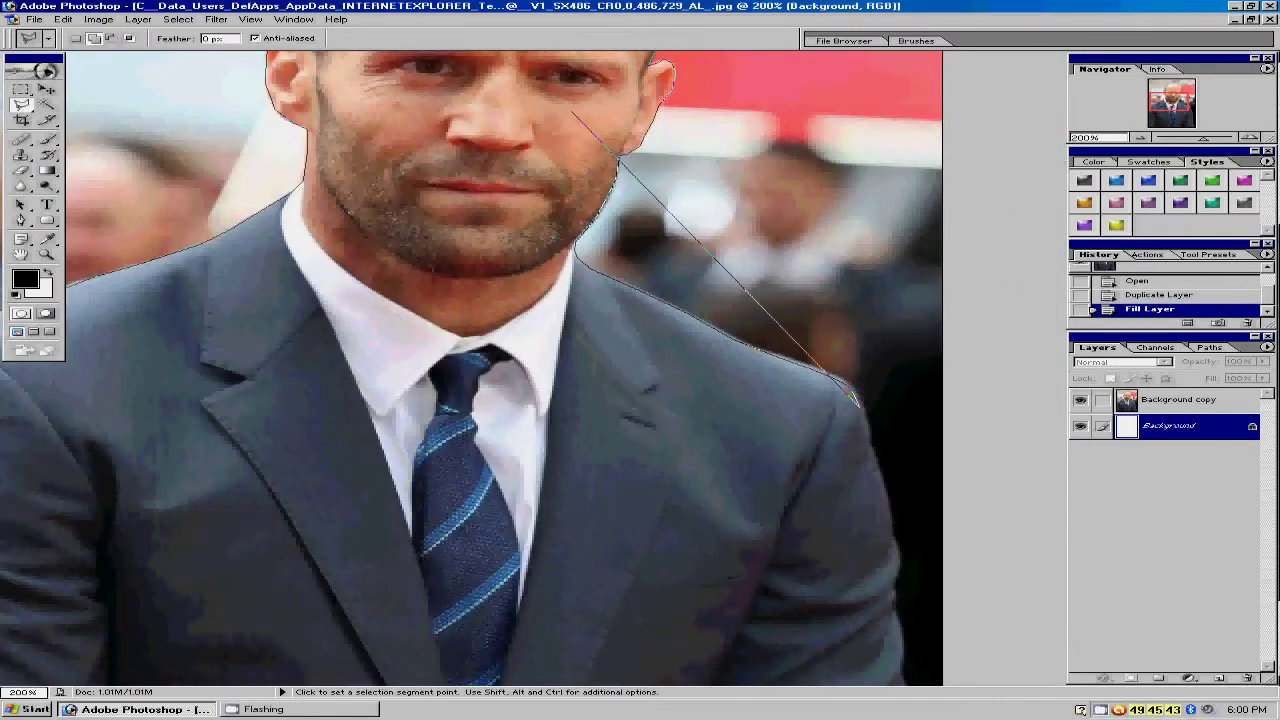
{"action": "key", "text": "ctrl+plus"}
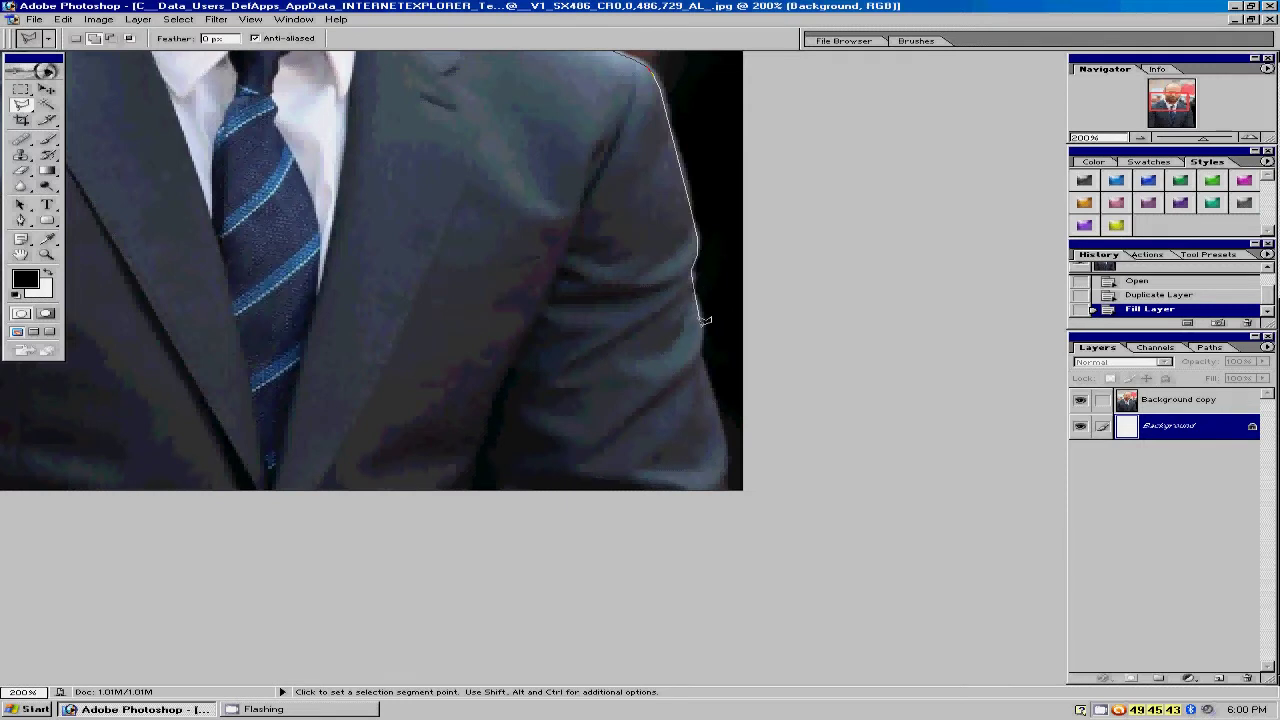
{"action": "left_click", "coordinate": [705, 358]}
{"action": "left_click", "coordinate": [740, 497]}
Close the lasso selection around the man by routing it outside the canvas below the portrait and back to the starting shoulder
{"action": "key", "text": "ctrl+minus"}
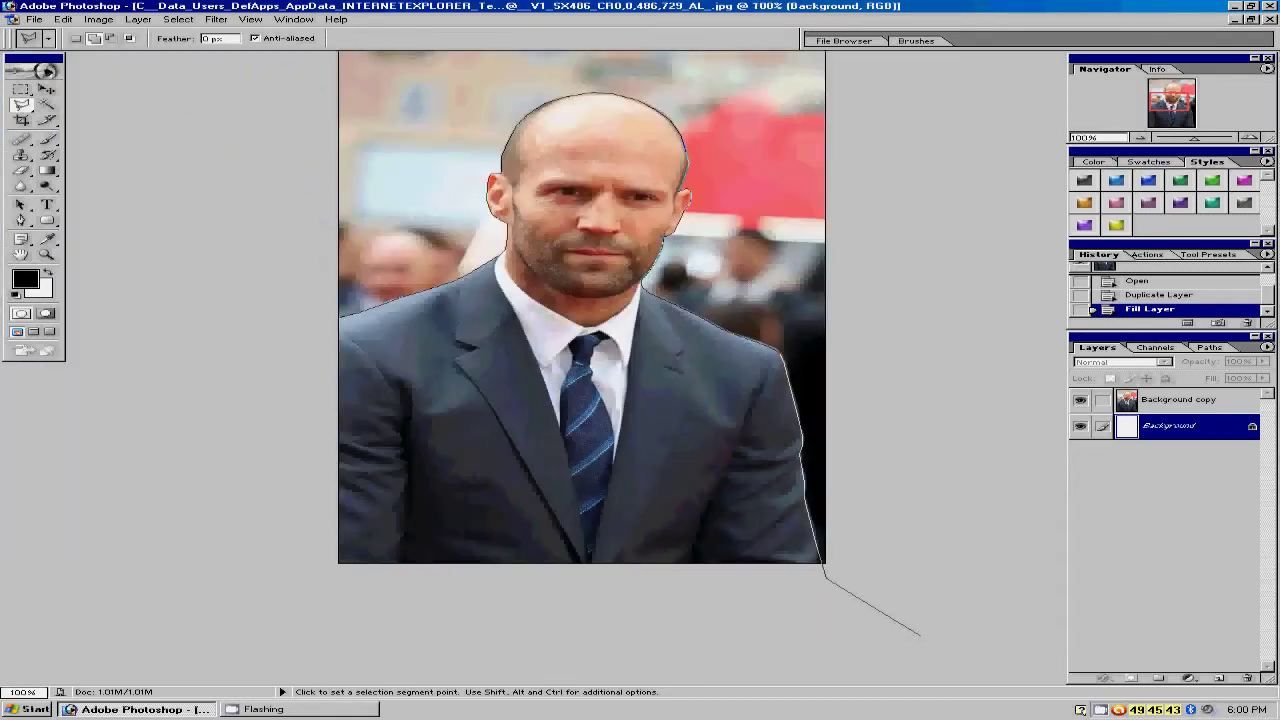
{"action": "key", "text": "ctrl+minus"}
{"action": "left_click", "coordinate": [519, 628]}
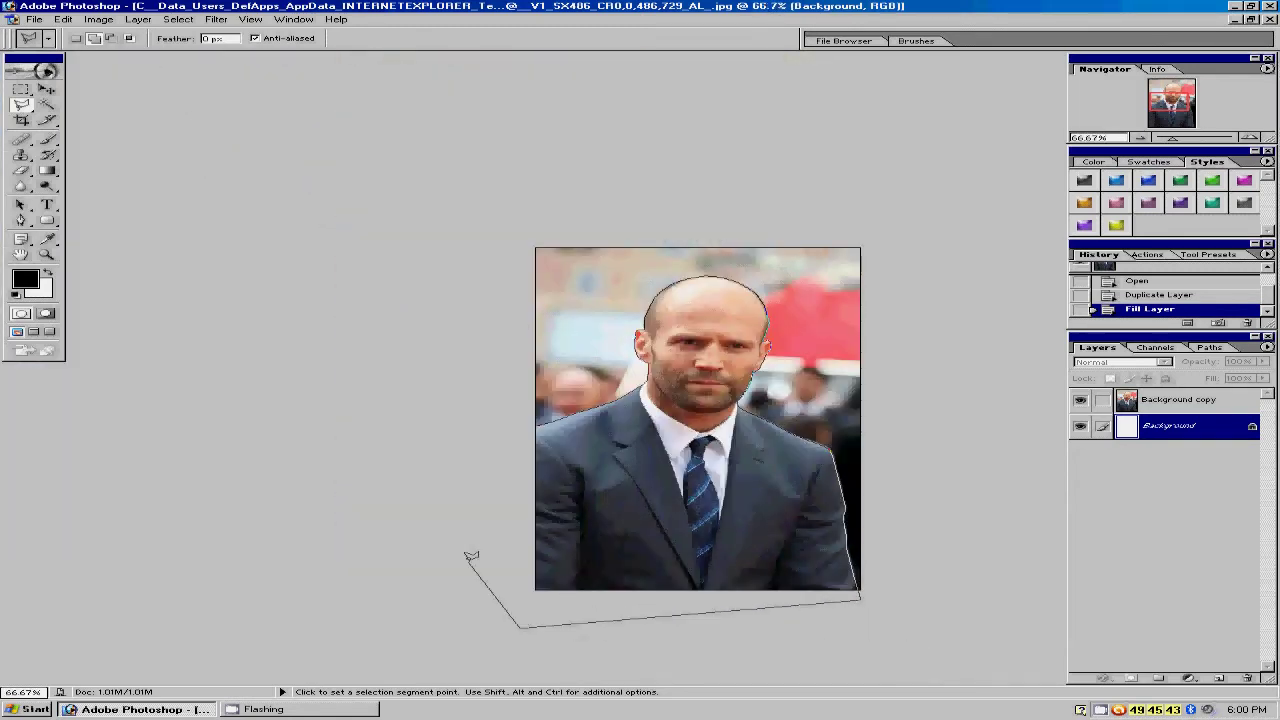
{"action": "left_click", "coordinate": [468, 563]}
{"action": "double_click", "coordinate": [472, 494]}
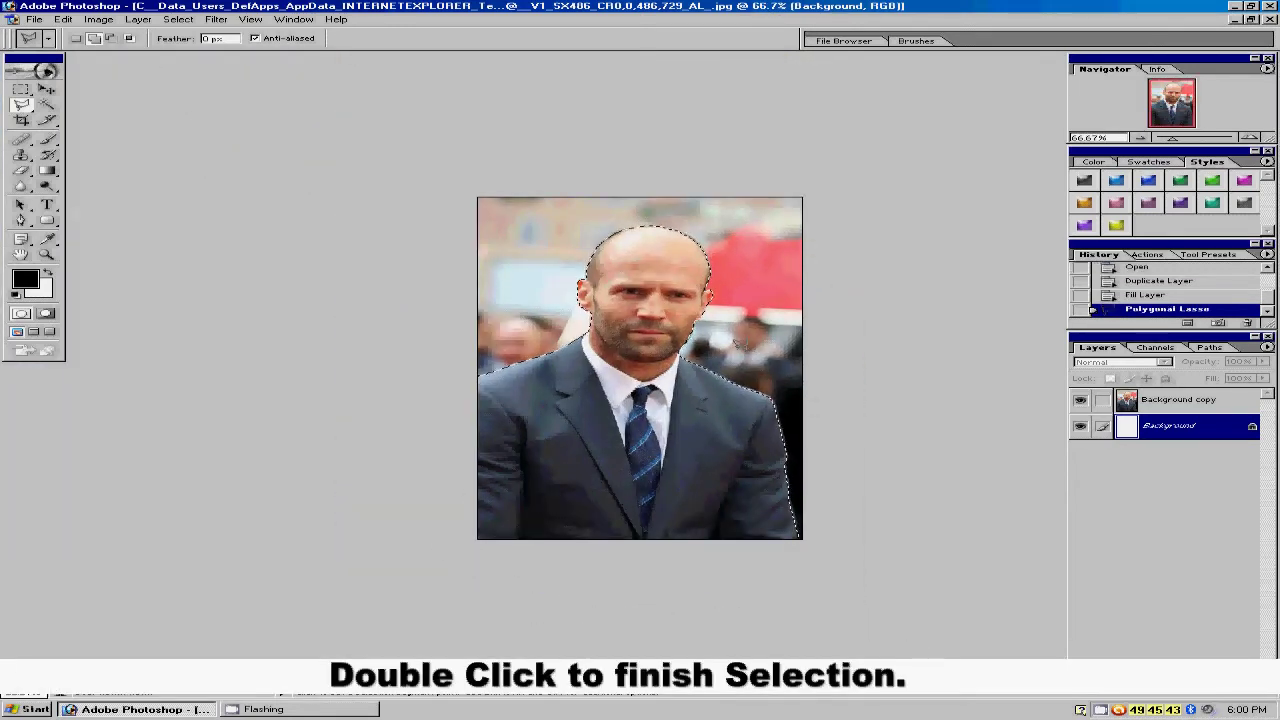
Invert the selection, make Background copy the active layer and feather the selection by 2 pixels
{"action": "right_click", "coordinate": [676, 356]}
{"action": "left_click", "coordinate": [720, 384]}
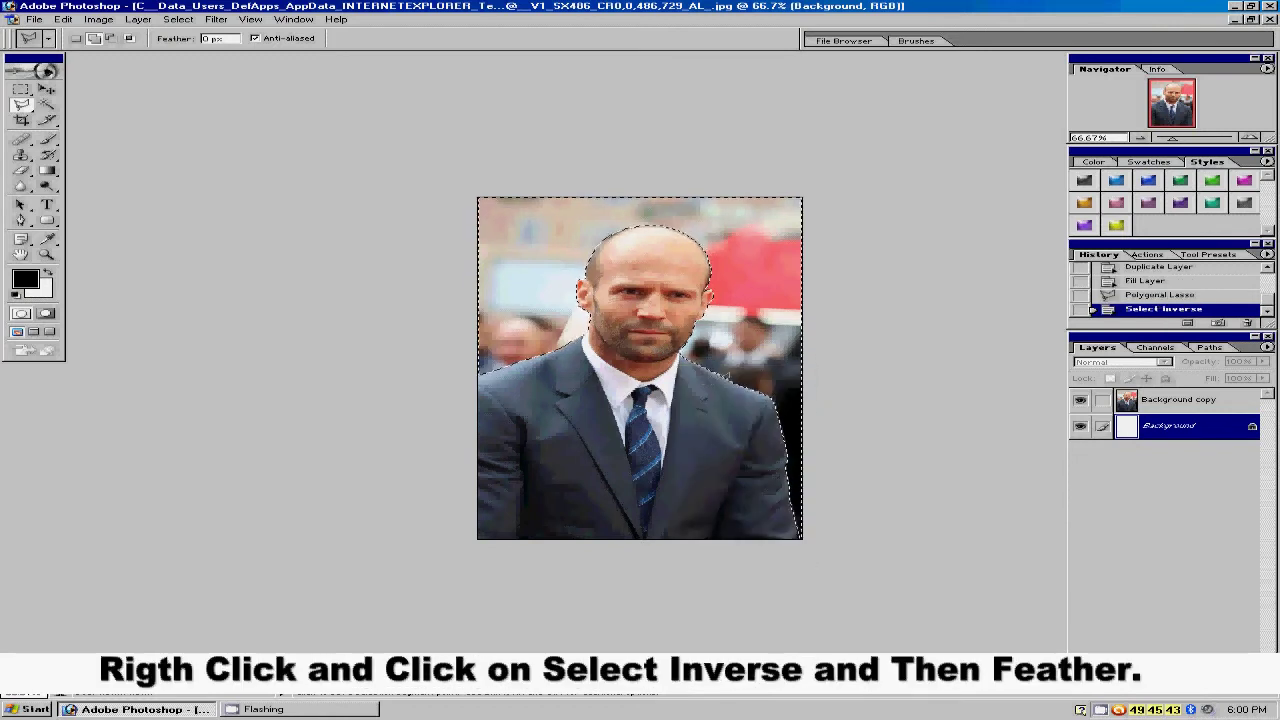
{"action": "left_click", "coordinate": [1180, 405]}
{"action": "right_click", "coordinate": [745, 267]}
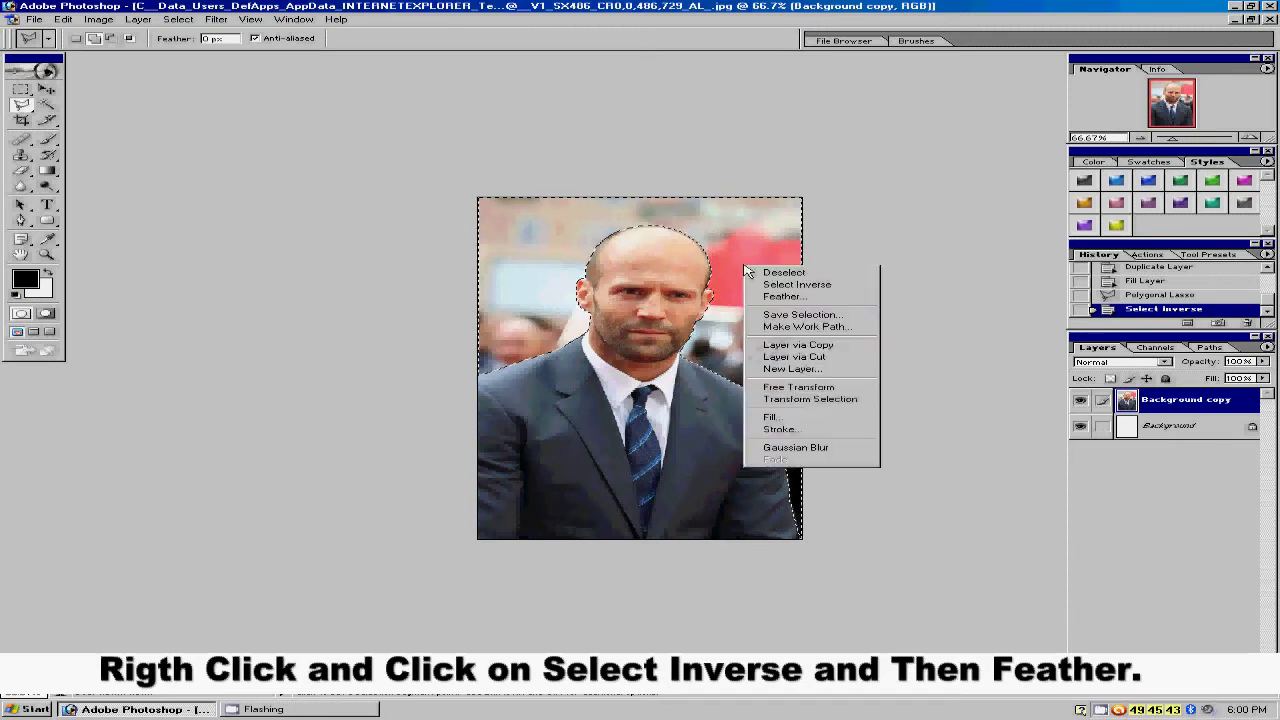
{"action": "left_click", "coordinate": [782, 296]}
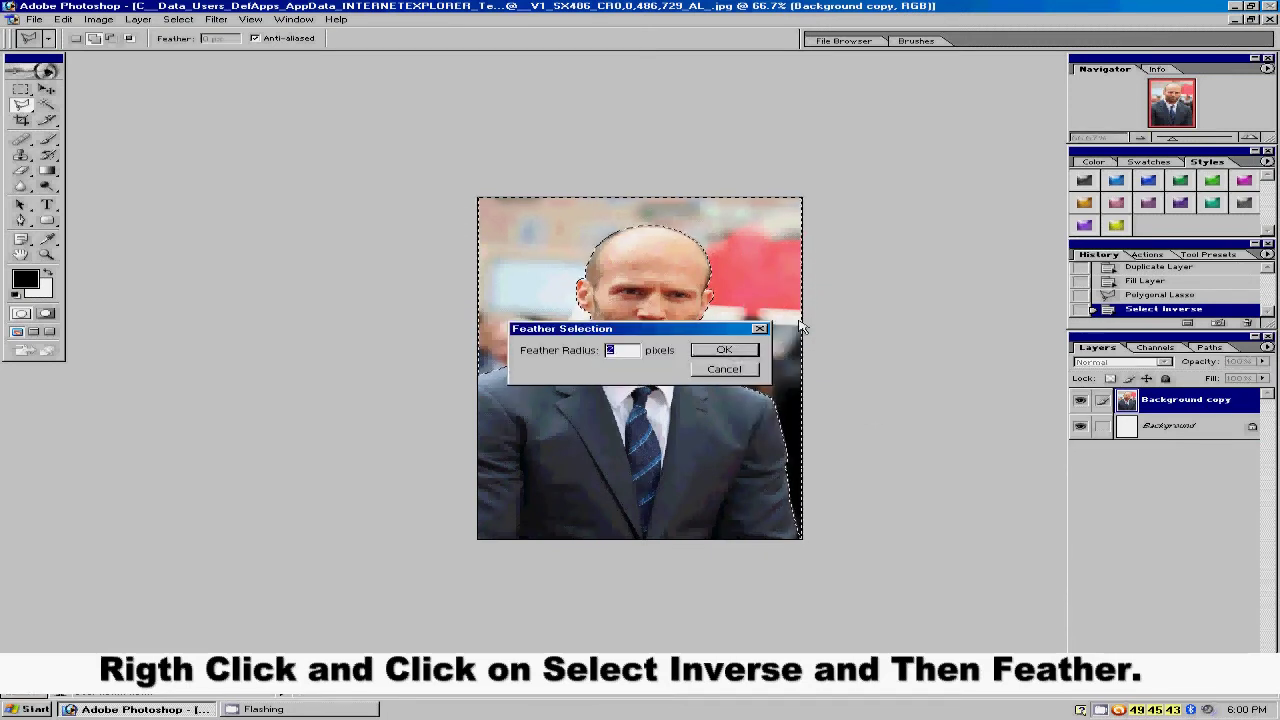
{"action": "key", "text": "Return"}
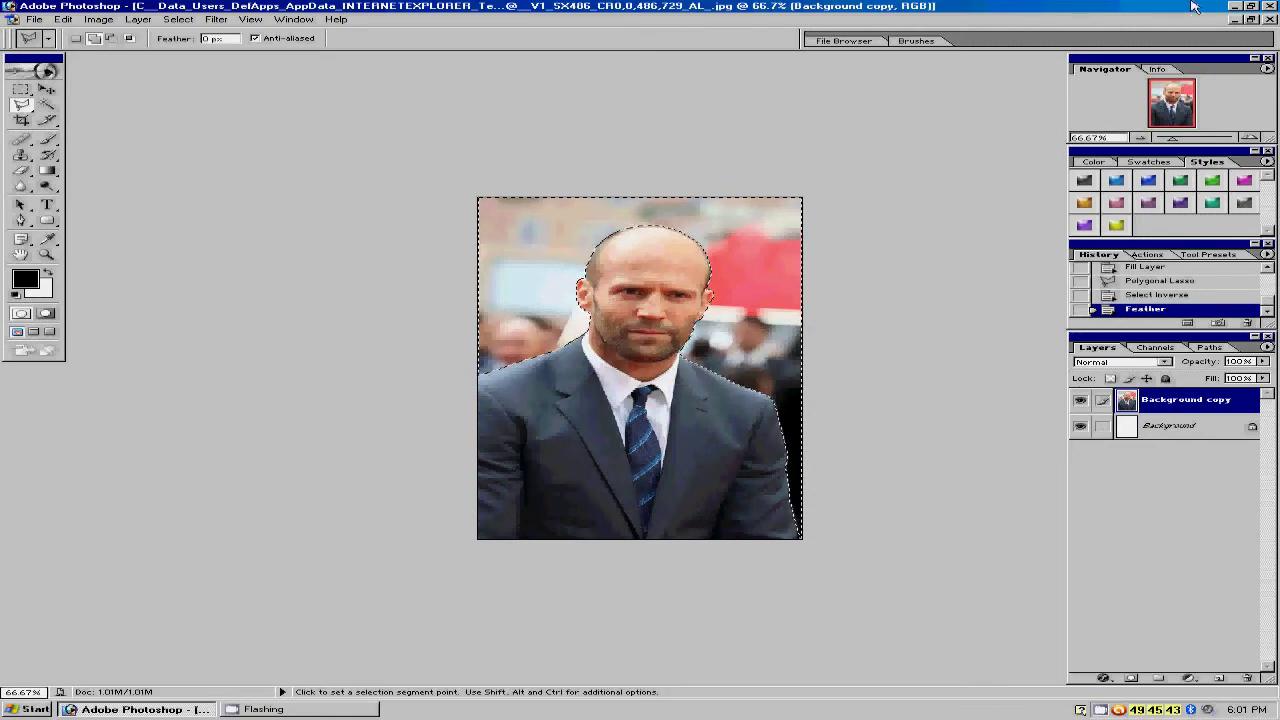
Restore the suit portrait to a floating window fitted to the workspace and move it aside to make room for another image
{"action": "left_click", "coordinate": [1252, 20]}
{"action": "key", "text": "ctrl+0"}
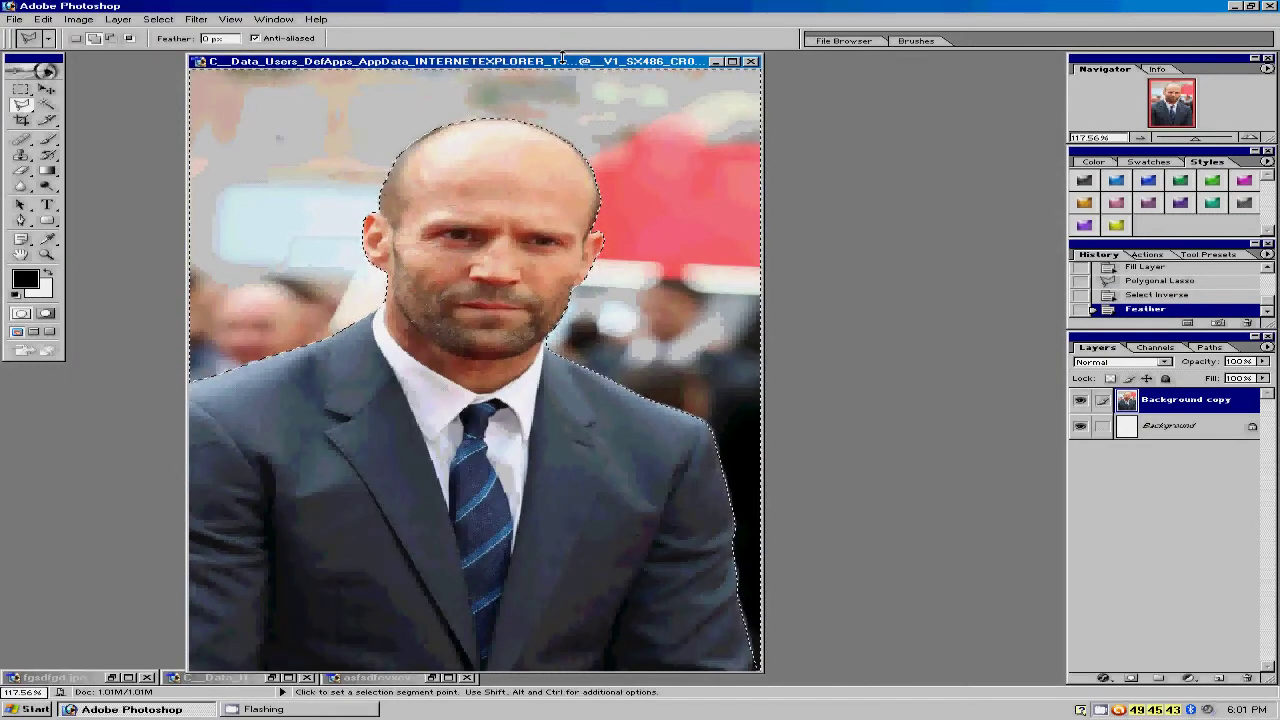
{"action": "left_click_drag", "start_coordinate": [567, 63], "coordinate": [835, 63]}
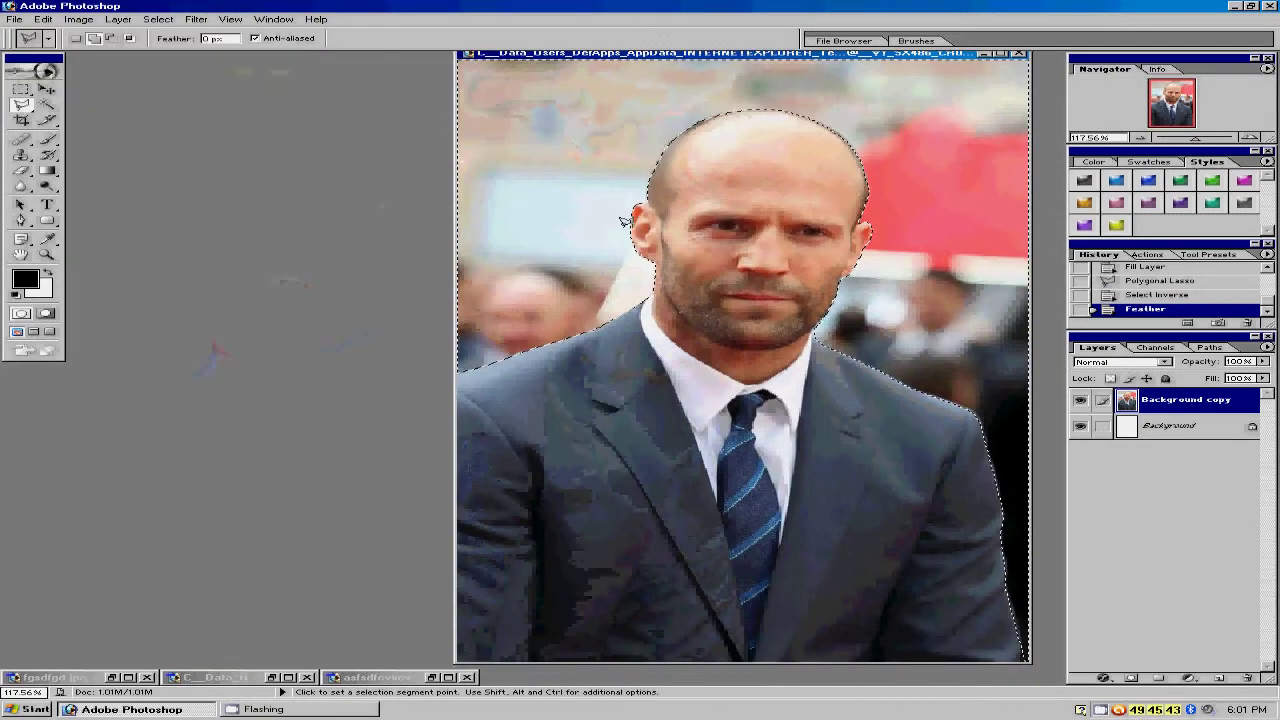
Copy the bench photo fgsdfgd.jpeg into the suit portrait as a layer directly beneath Background copy
{"action": "left_click", "coordinate": [433, 678]}
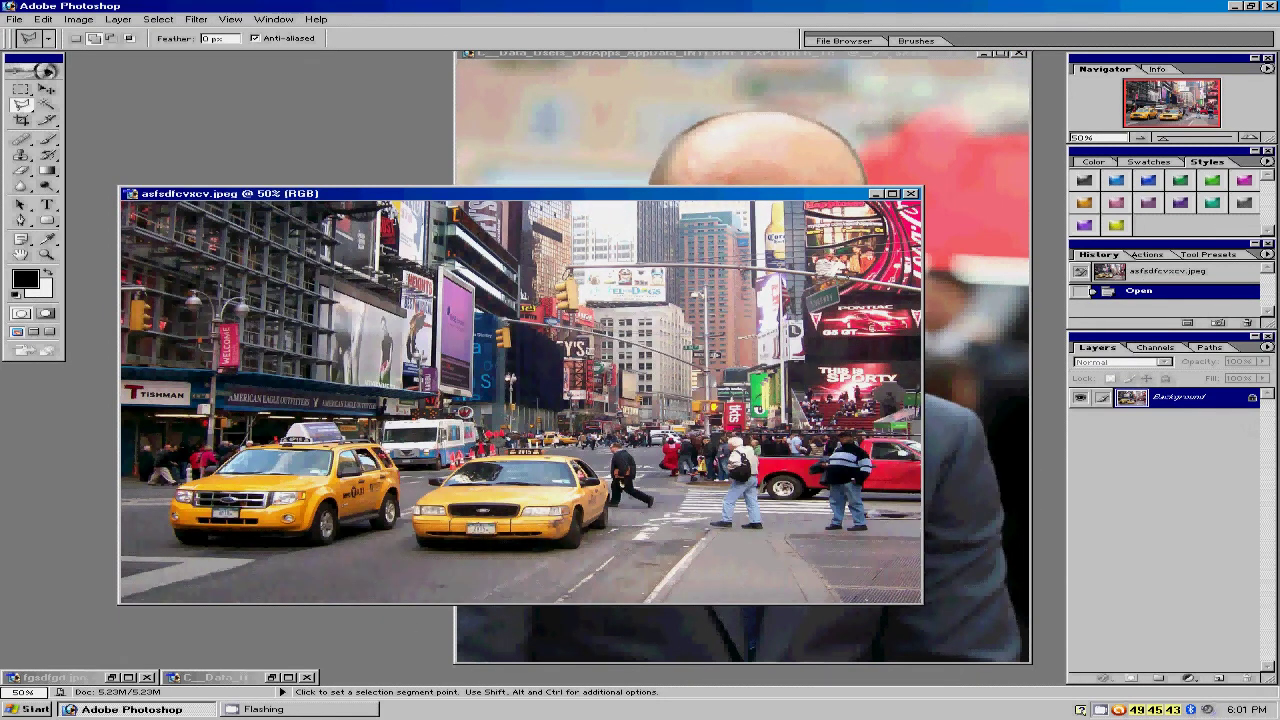
{"action": "left_click", "coordinate": [876, 194]}
{"action": "left_click", "coordinate": [112, 678]}
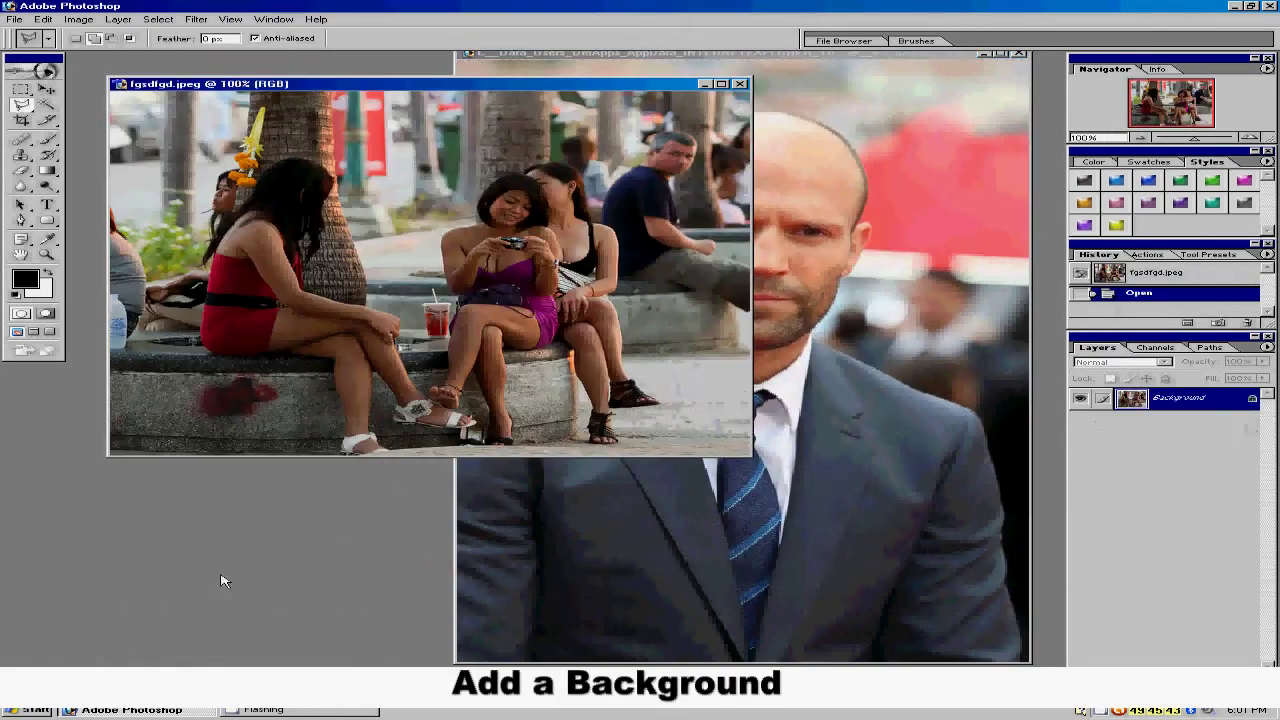
{"action": "key", "text": "v"}
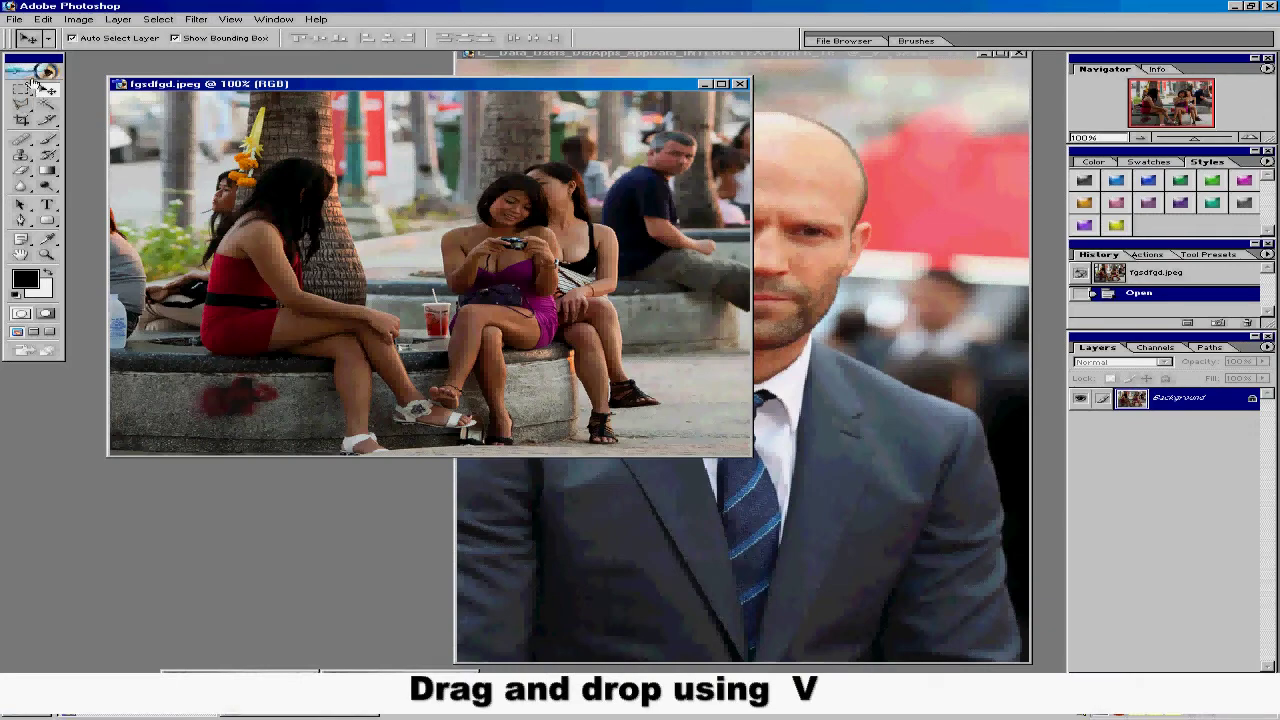
{"action": "left_click_drag", "start_coordinate": [395, 291], "coordinate": [876, 278]}
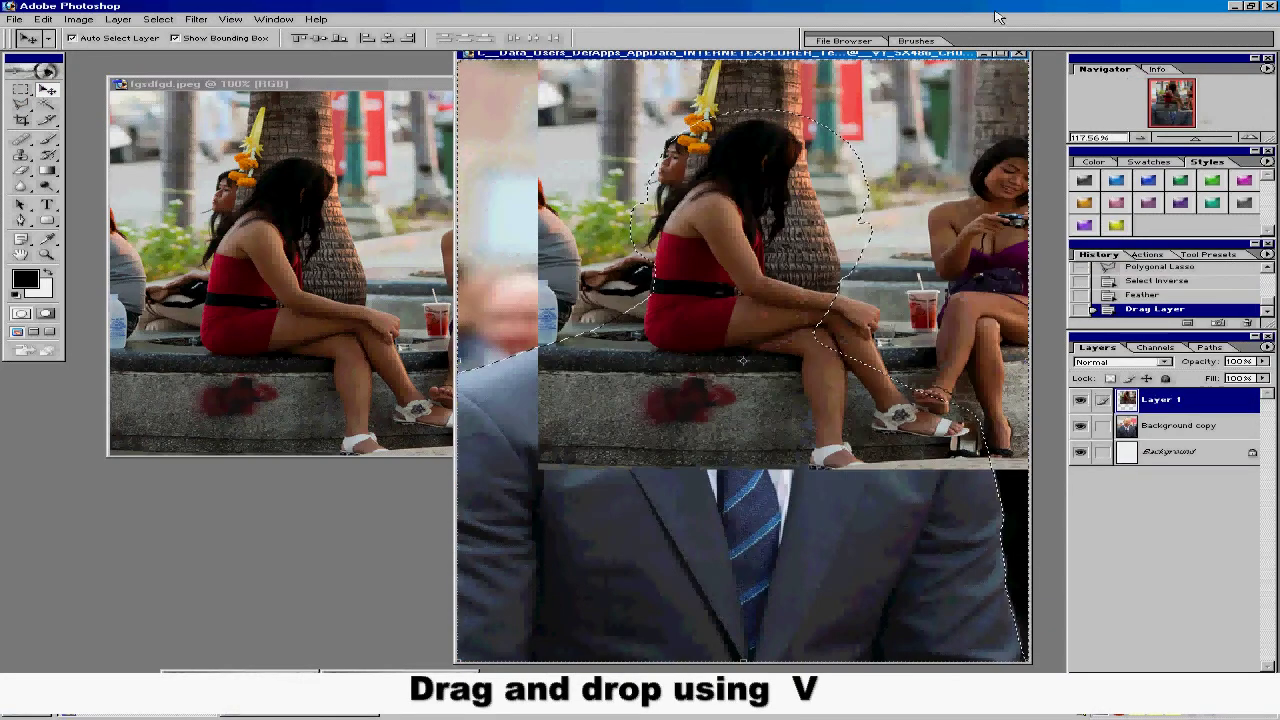
{"action": "left_click", "coordinate": [1003, 54]}
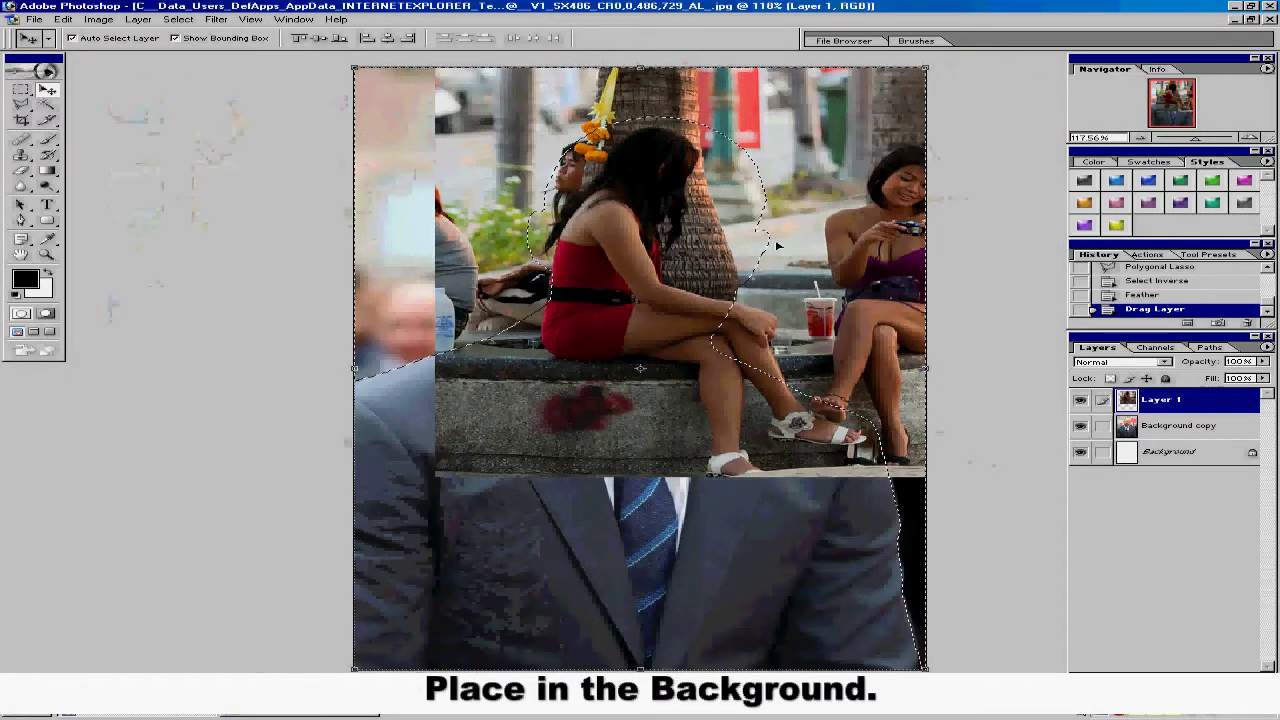
{"action": "left_click_drag", "start_coordinate": [1177, 400], "coordinate": [1172, 442]}
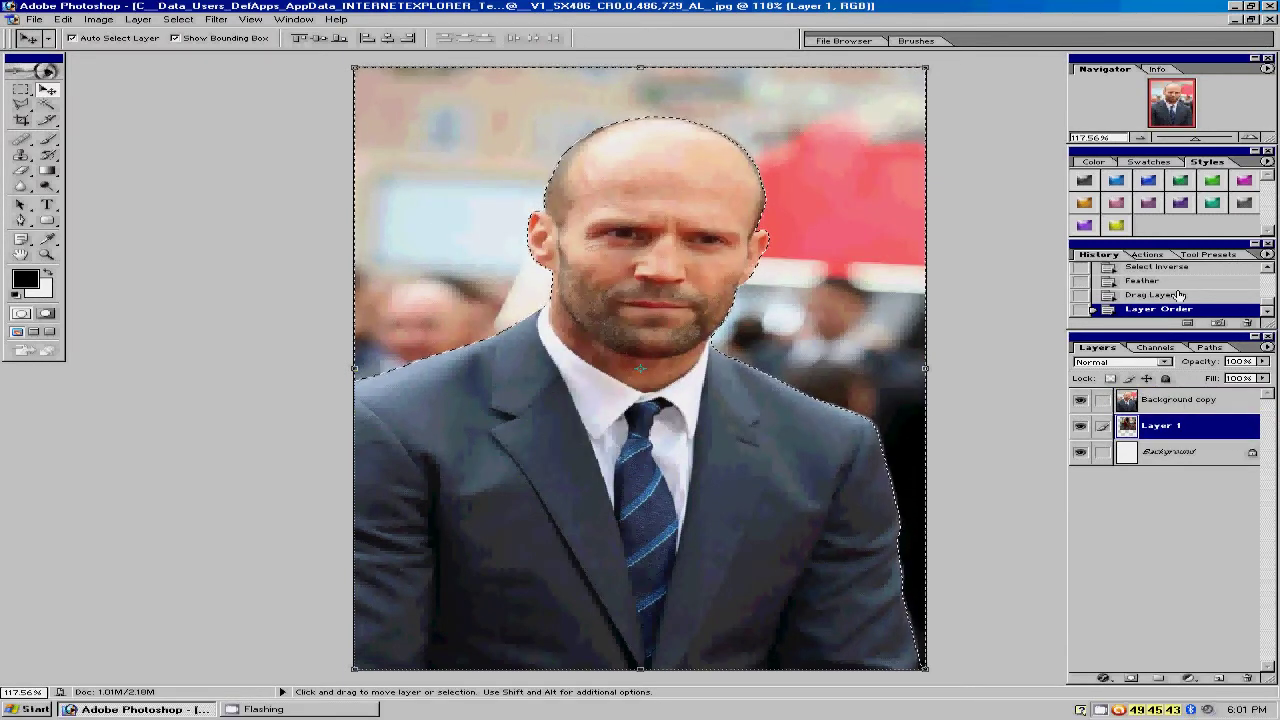
Delete the selected area around the man from the Background copy layer
{"action": "left_click", "coordinate": [1164, 404]}
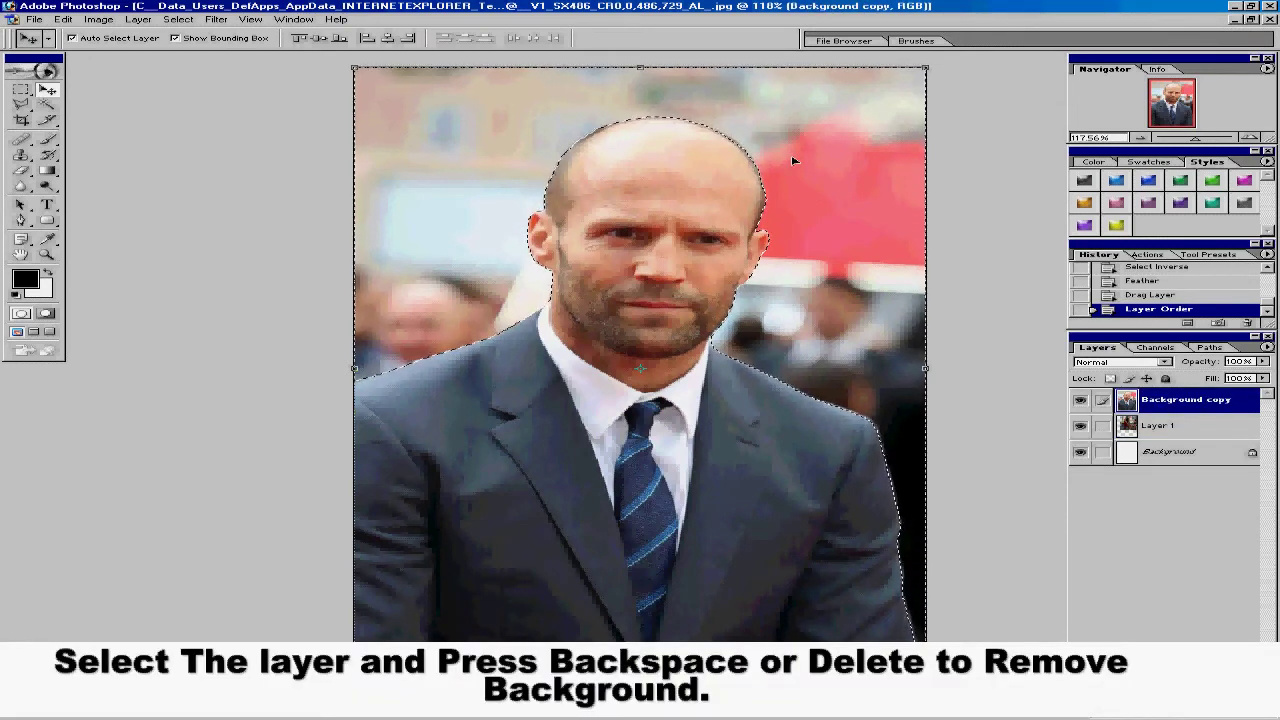
{"action": "key", "text": "Delete"}
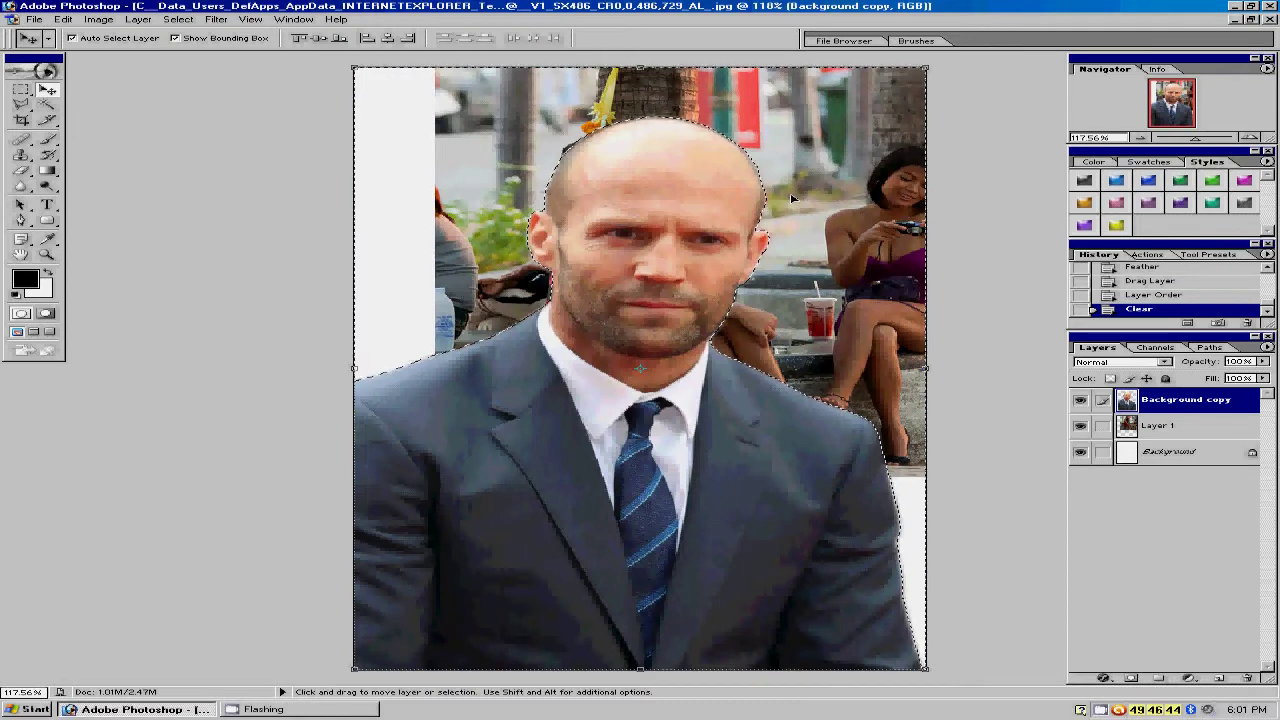
{"action": "right_click", "coordinate": [813, 266]}
{"action": "left_click", "coordinate": [808, 256]}
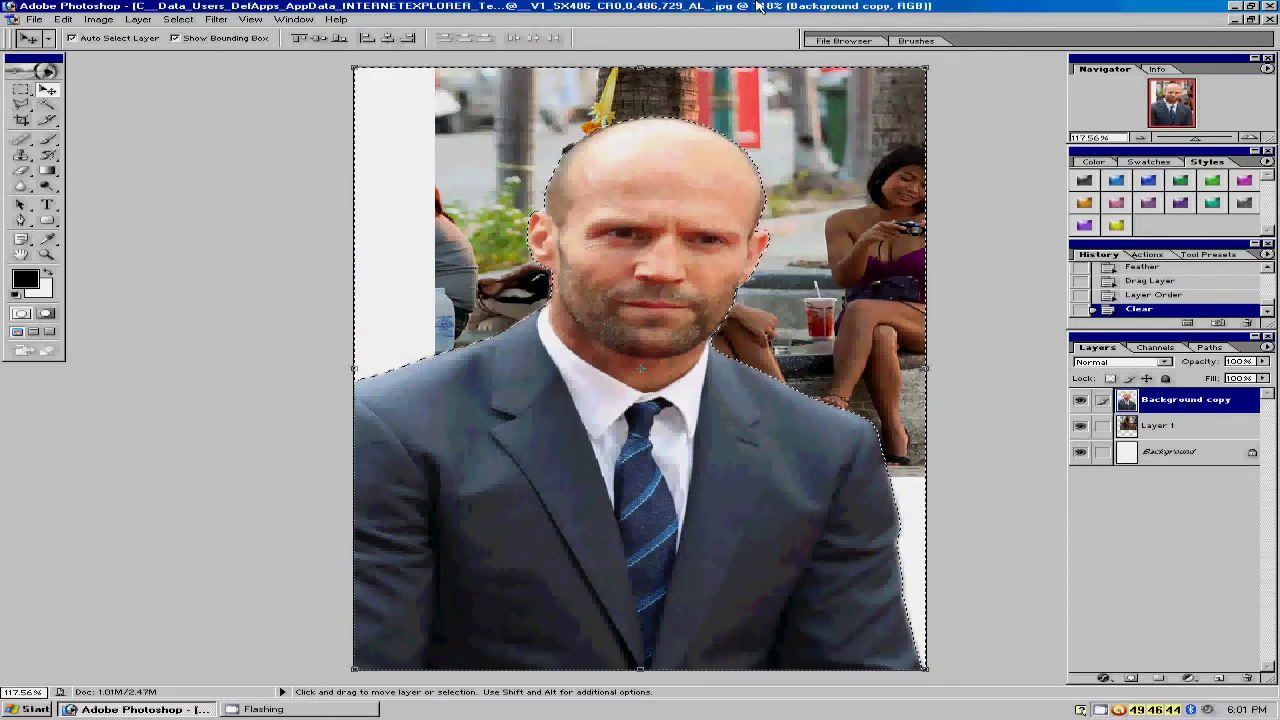
Deselect the active selection around the man in the suit portrait
{"action": "key", "text": "w"}
{"action": "right_click", "coordinate": [807, 256]}
{"action": "left_click", "coordinate": [850, 335]}
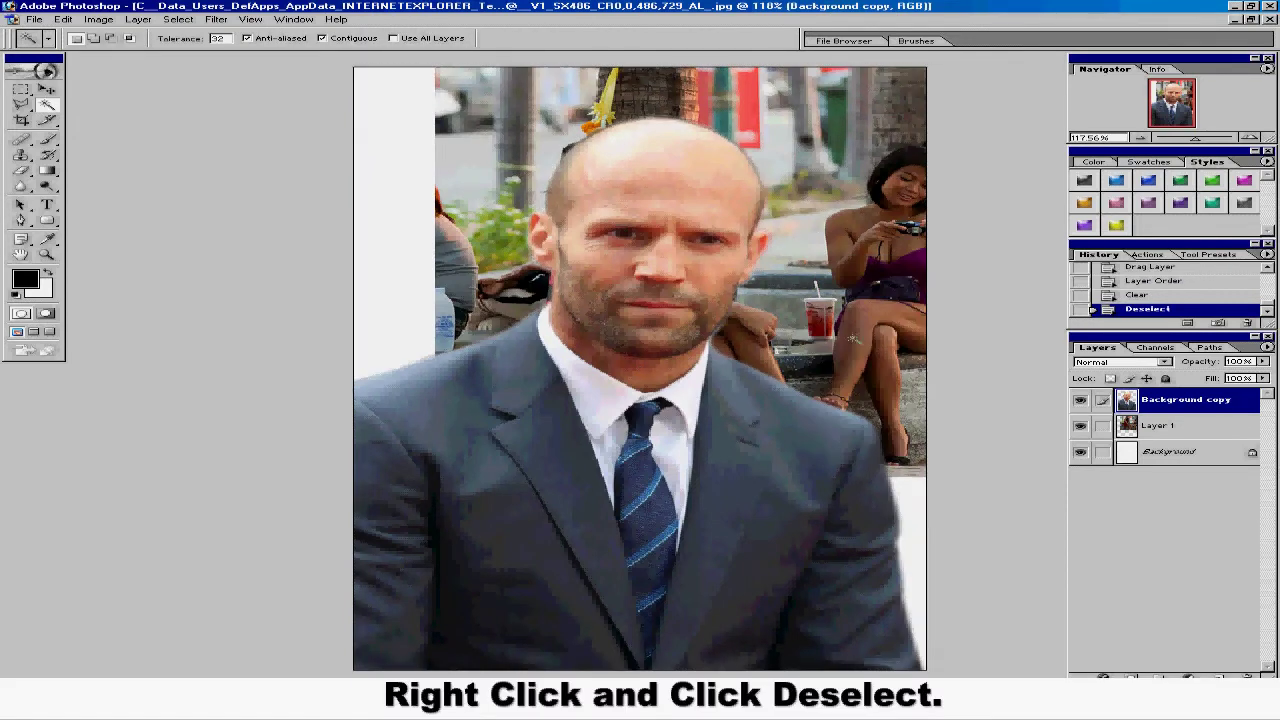
Reposition the bench photo on Layer 1 and scale it to about 125.5% width and 140.7% height, filling the canvas behind the man
{"action": "left_click", "coordinate": [1190, 428]}
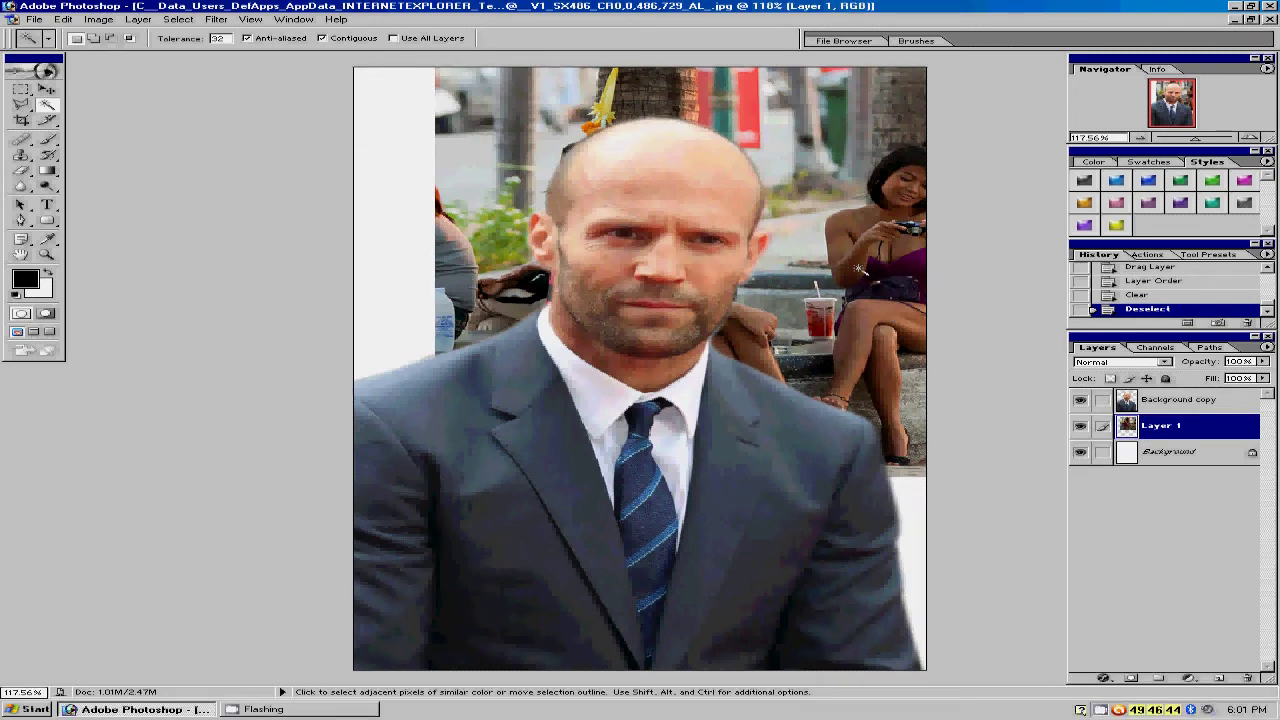
{"action": "key", "text": "v"}
{"action": "left_click_drag", "start_coordinate": [858, 268], "coordinate": [604, 263]}
{"action": "key", "text": "ctrl+t"}
{"action": "left_click_drag", "start_coordinate": [855, 497], "coordinate": [987, 636]}
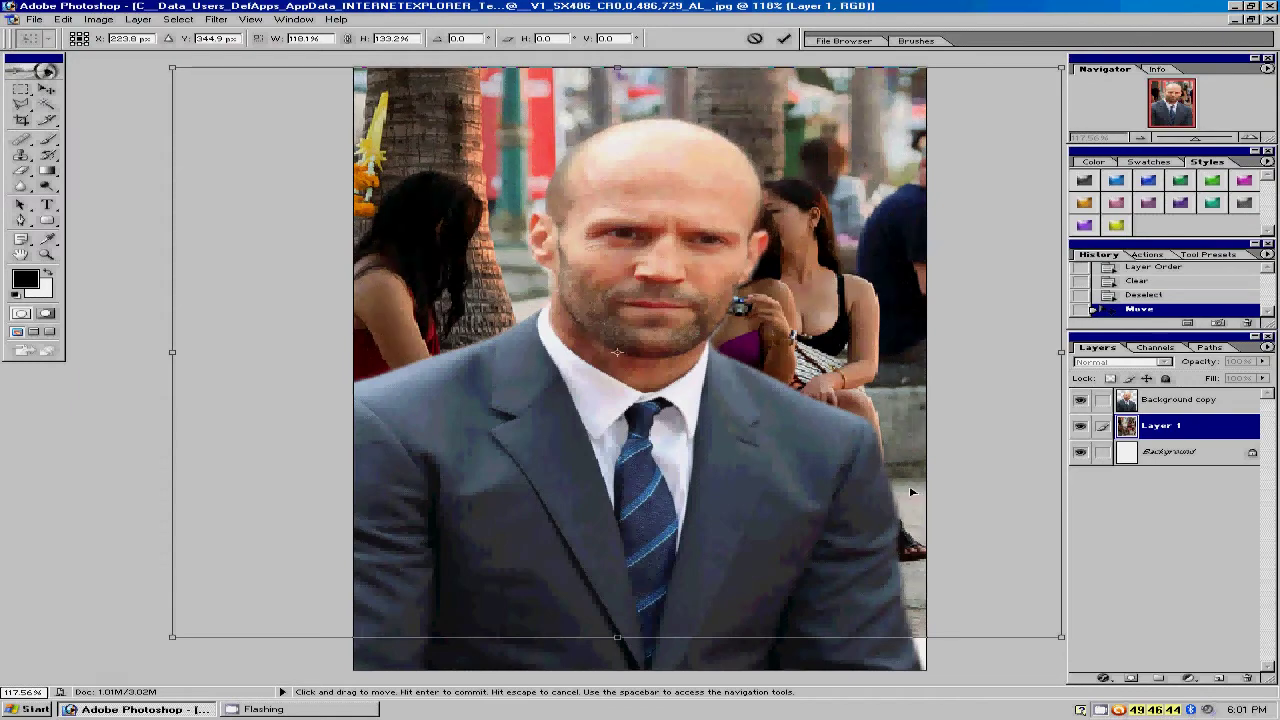
{"action": "left_click_drag", "start_coordinate": [840, 490], "coordinate": [781, 525]}
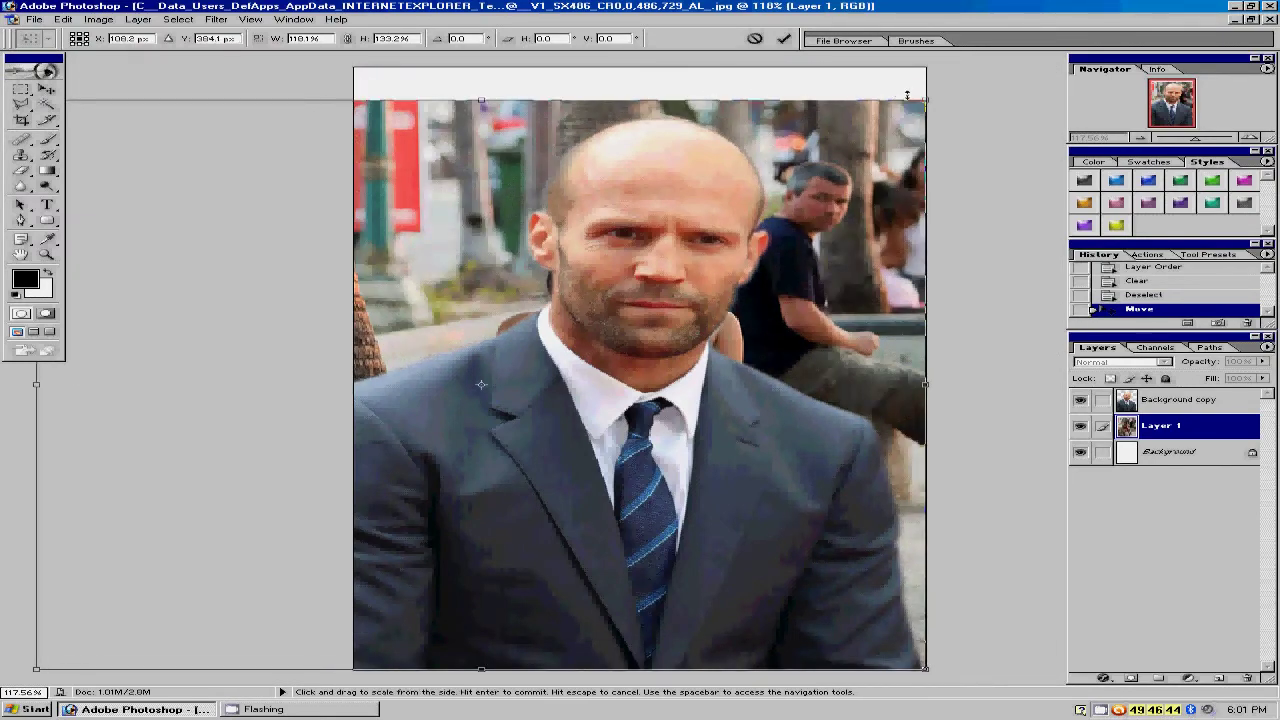
{"action": "left_click_drag", "start_coordinate": [928, 100], "coordinate": [982, 67]}
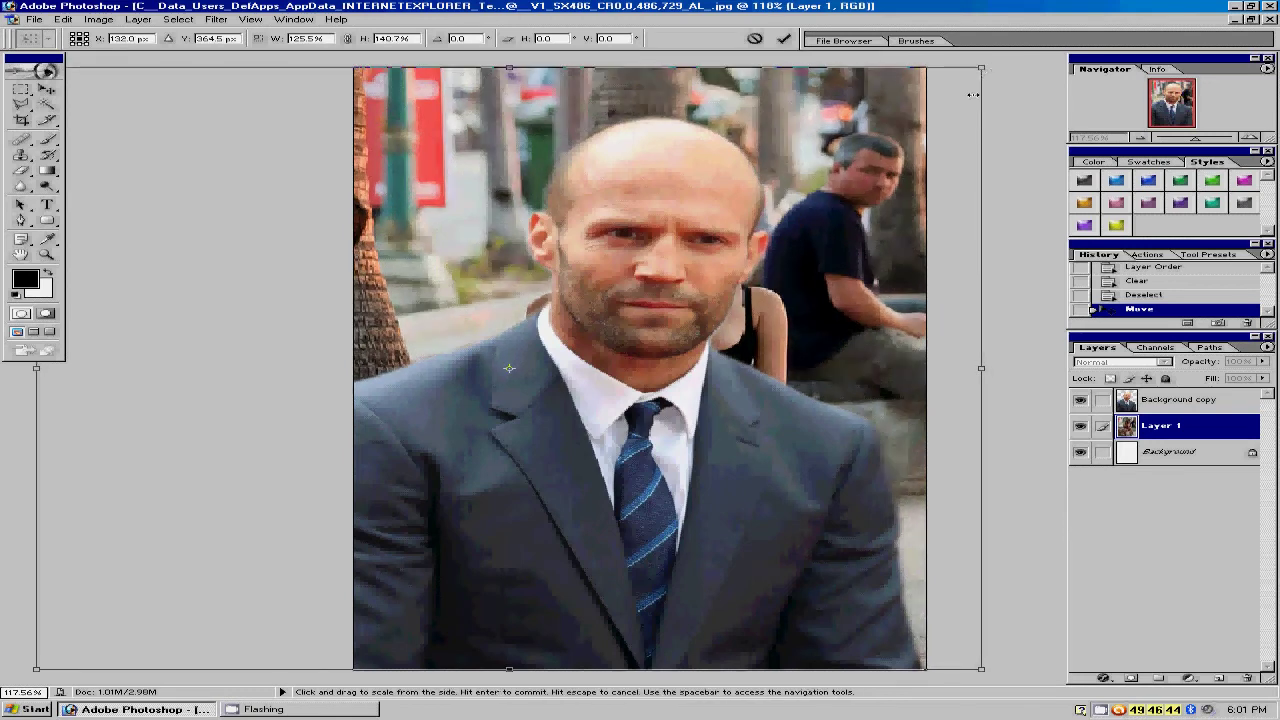
{"action": "left_click", "coordinate": [49, 95]}
{"action": "left_click", "coordinate": [576, 267]}
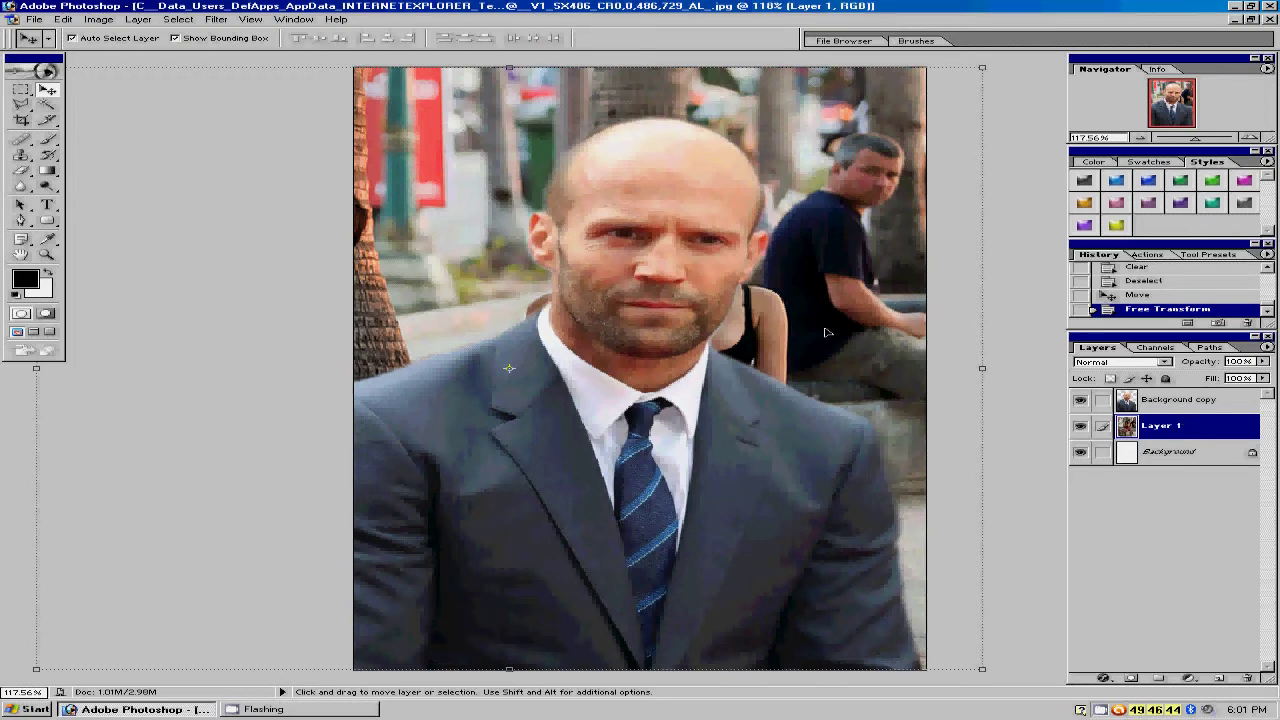
Restore the suit portrait to a floating window and fit the finished composite to the workspace
{"action": "key", "text": "ctrl+minus"}
{"action": "key", "text": "ctrl+minus"}
{"action": "left_click", "coordinate": [1252, 20]}
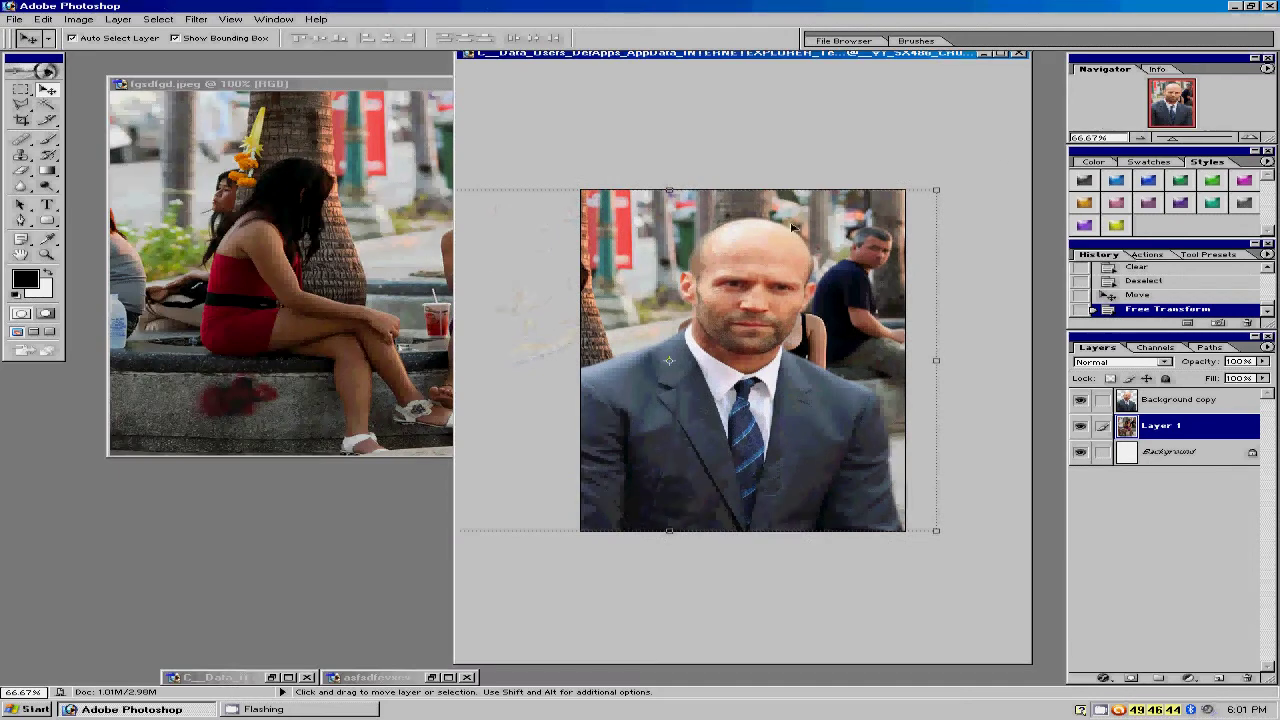
{"action": "key", "text": "ctrl+0"}
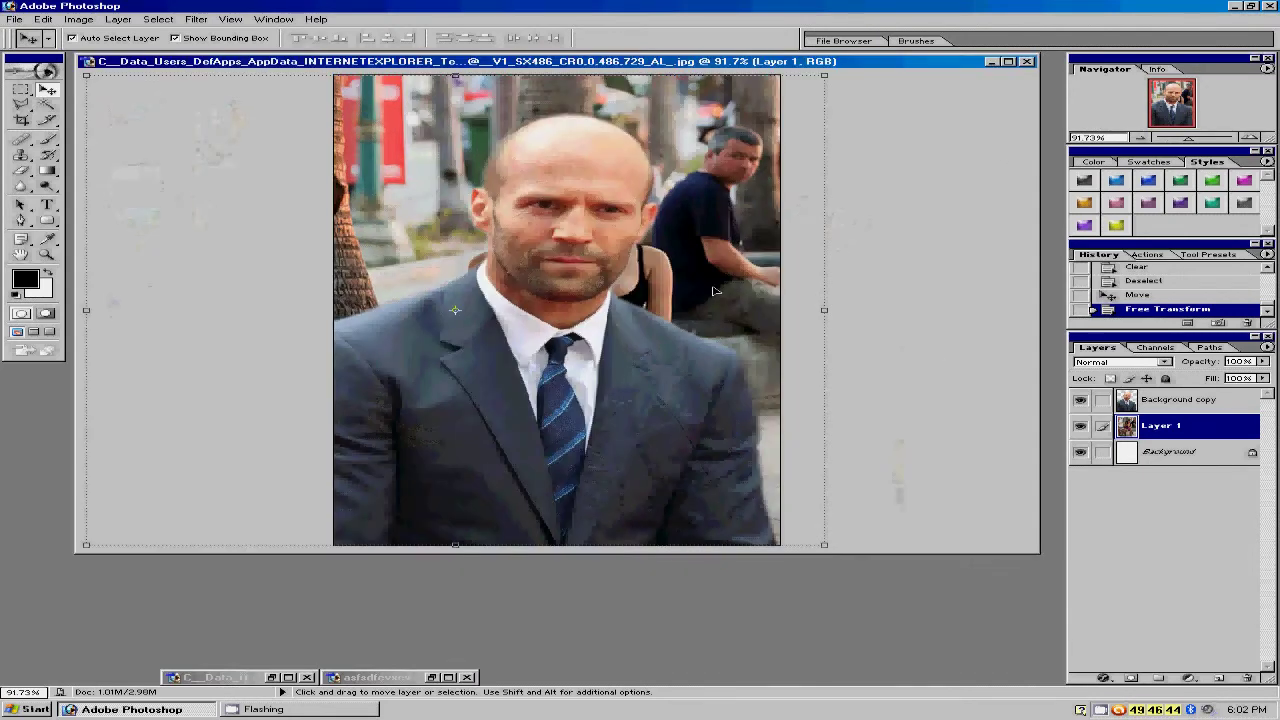
{"action": "left_click", "coordinate": [20, 160]}
{"action": "key", "text": "ctrl+0"}
{"action": "left_click", "coordinate": [740, 84]}
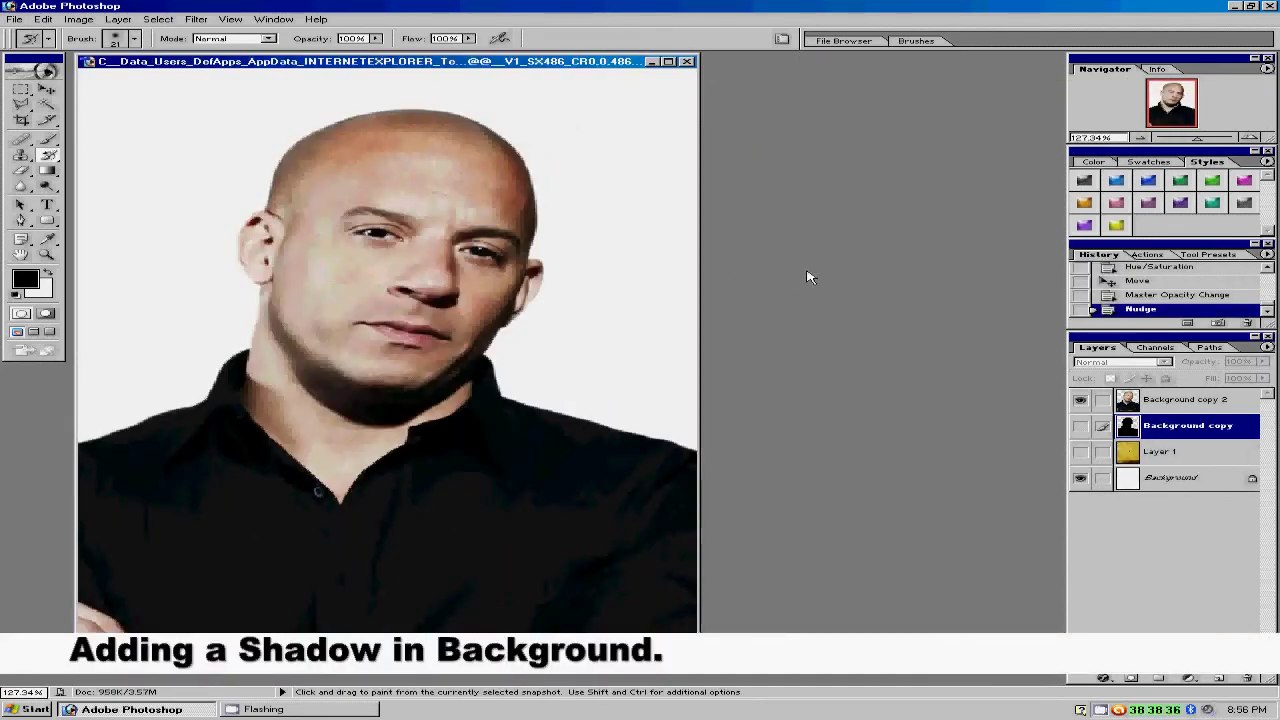
Show the yellow texture on Layer 1 in the black-shirt portrait and duplicate the Background copy 2 layer
{"action": "key", "text": "v"}
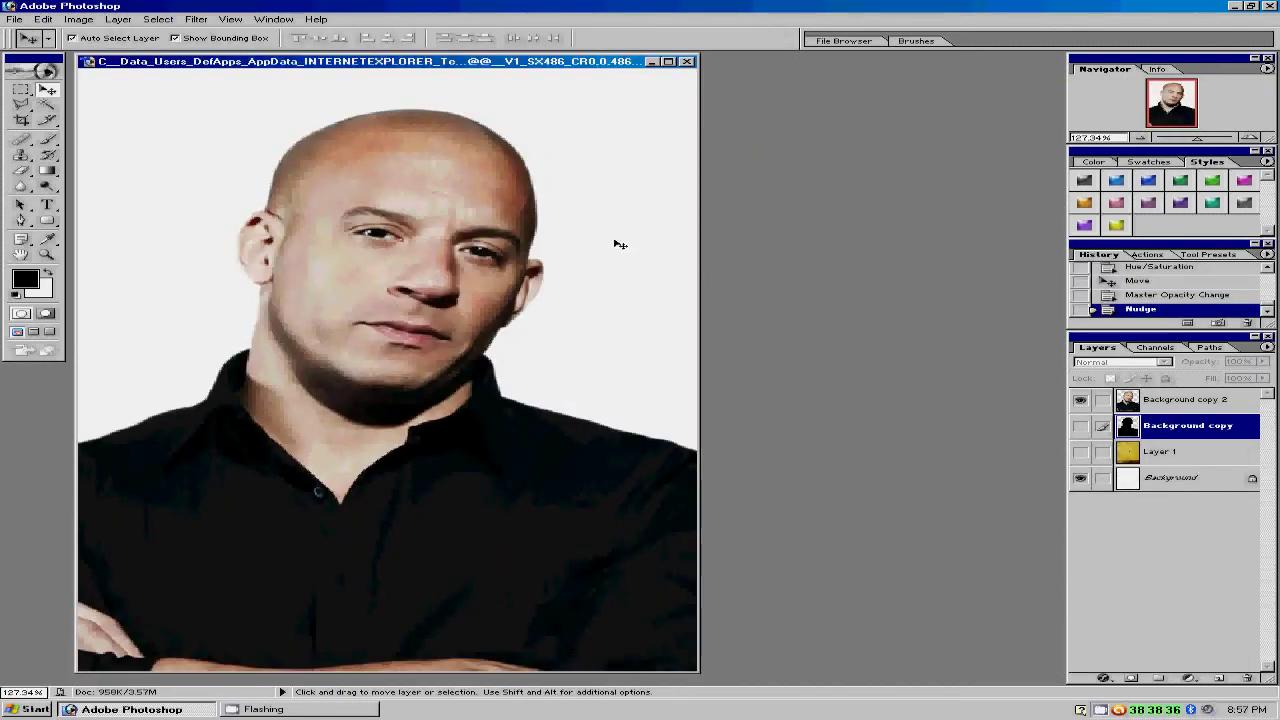
{"action": "left_click", "coordinate": [1081, 454]}
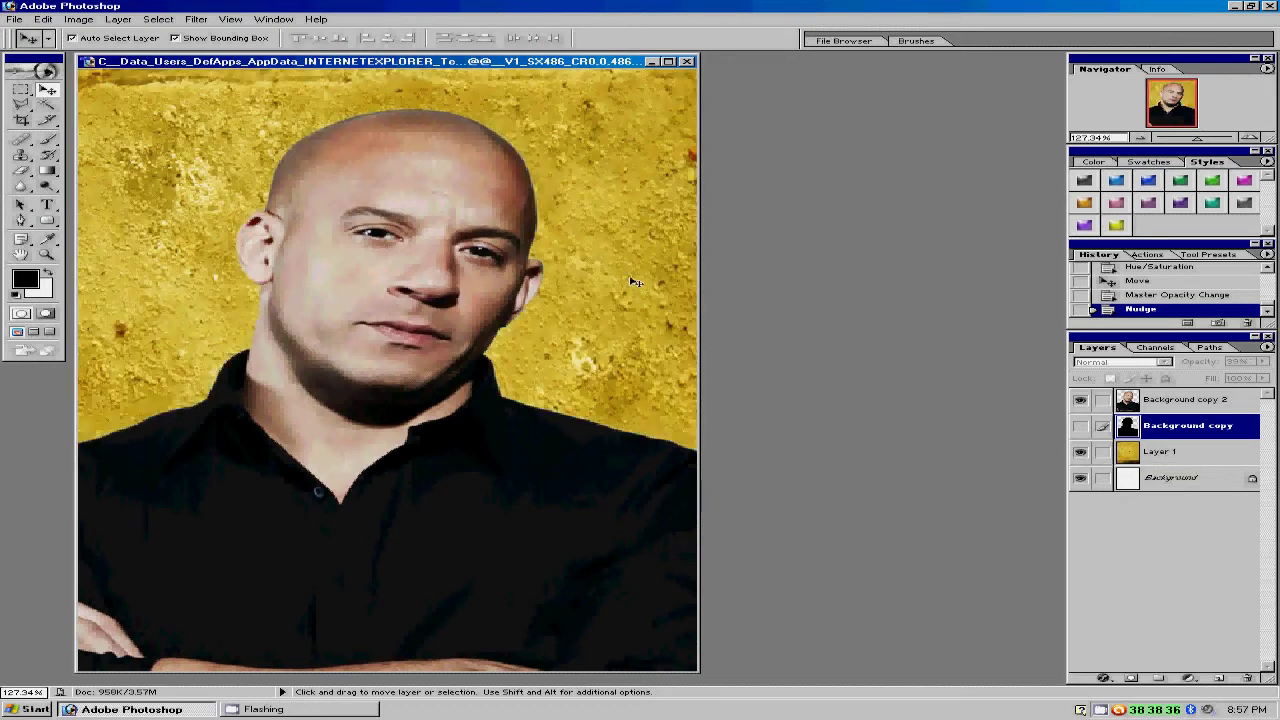
{"action": "right_click", "coordinate": [1190, 405]}
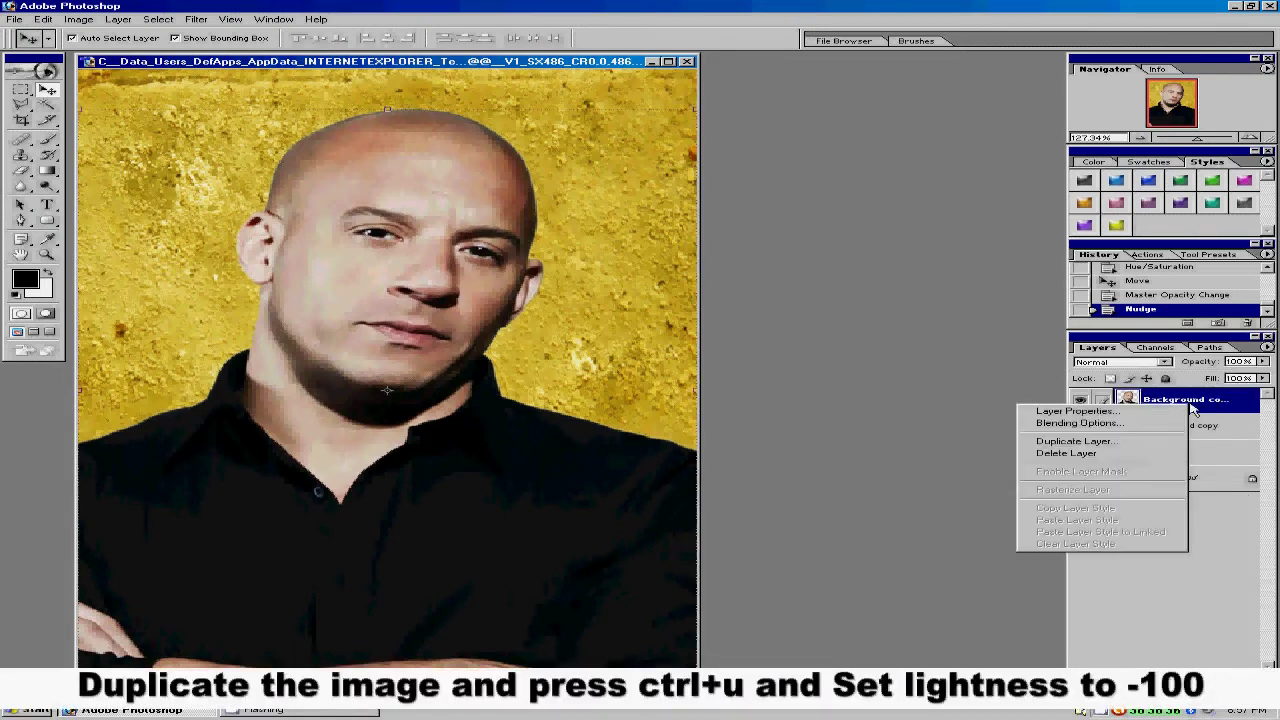
{"action": "left_click", "coordinate": [1152, 441]}
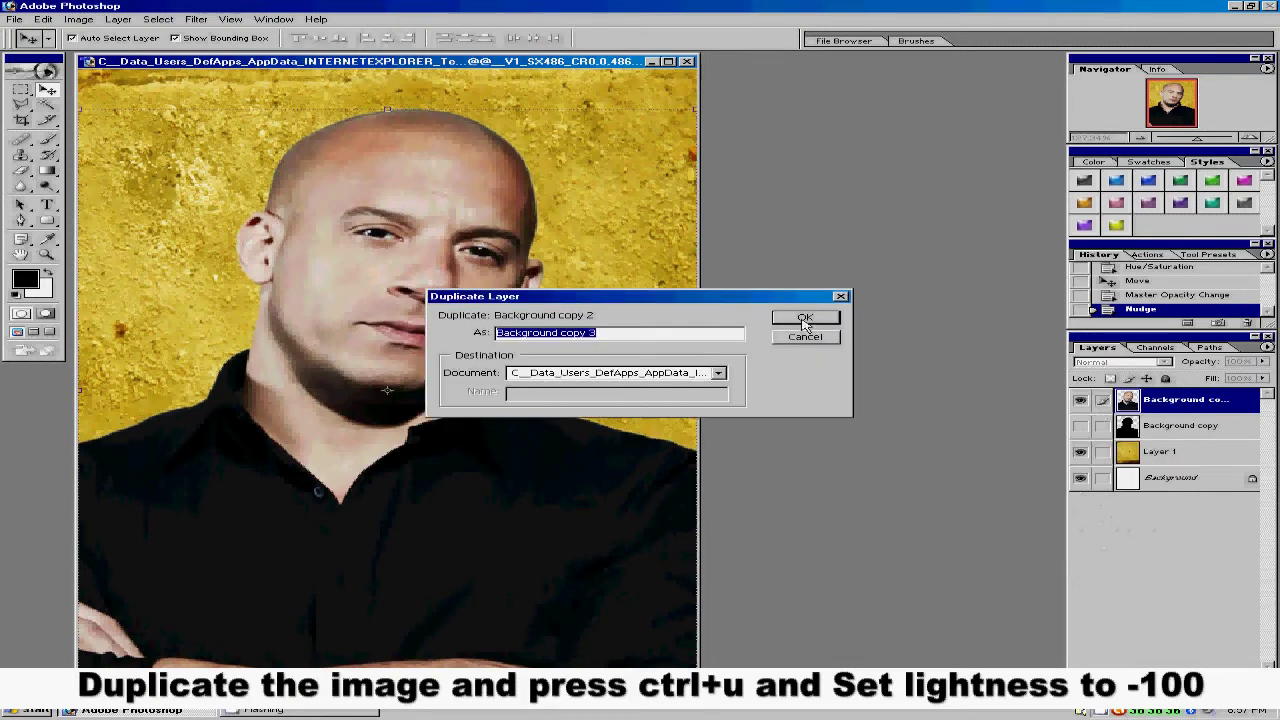
{"action": "left_click", "coordinate": [805, 318]}
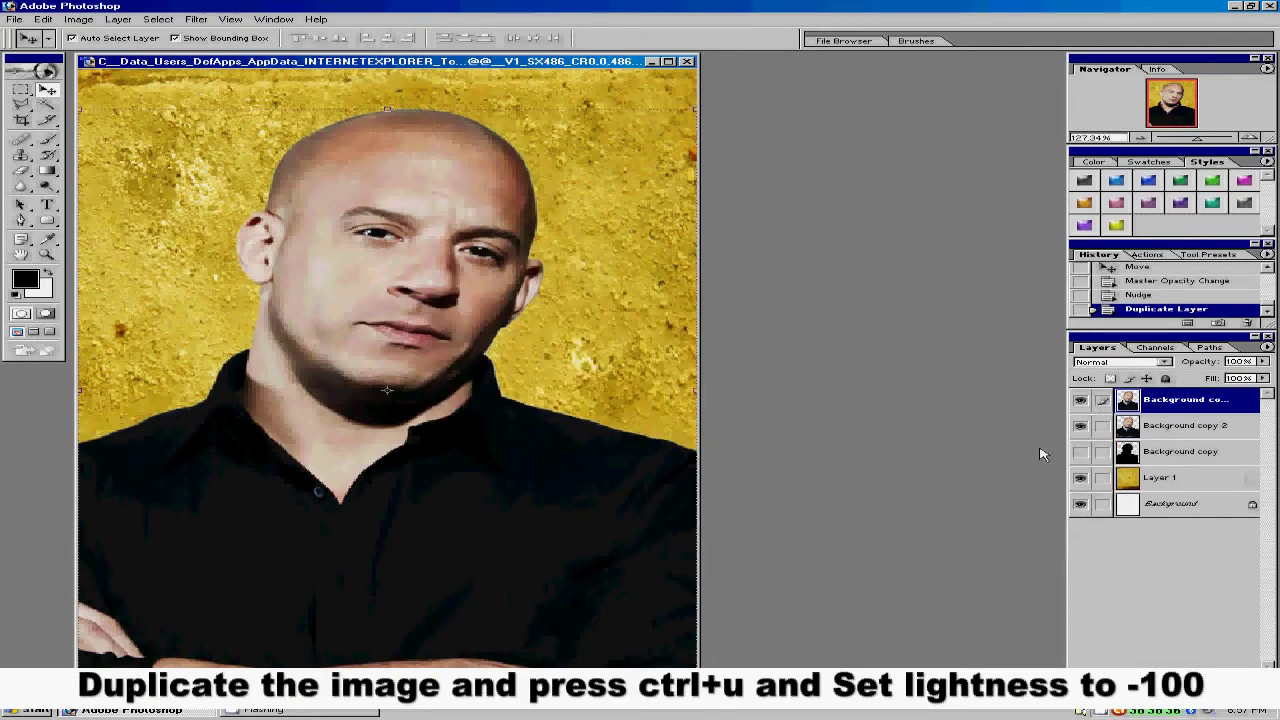
Turn the Background copy 2 layer into a black silhouette with Hue/Saturation at Lightness -100
{"action": "left_click", "coordinate": [1183, 428]}
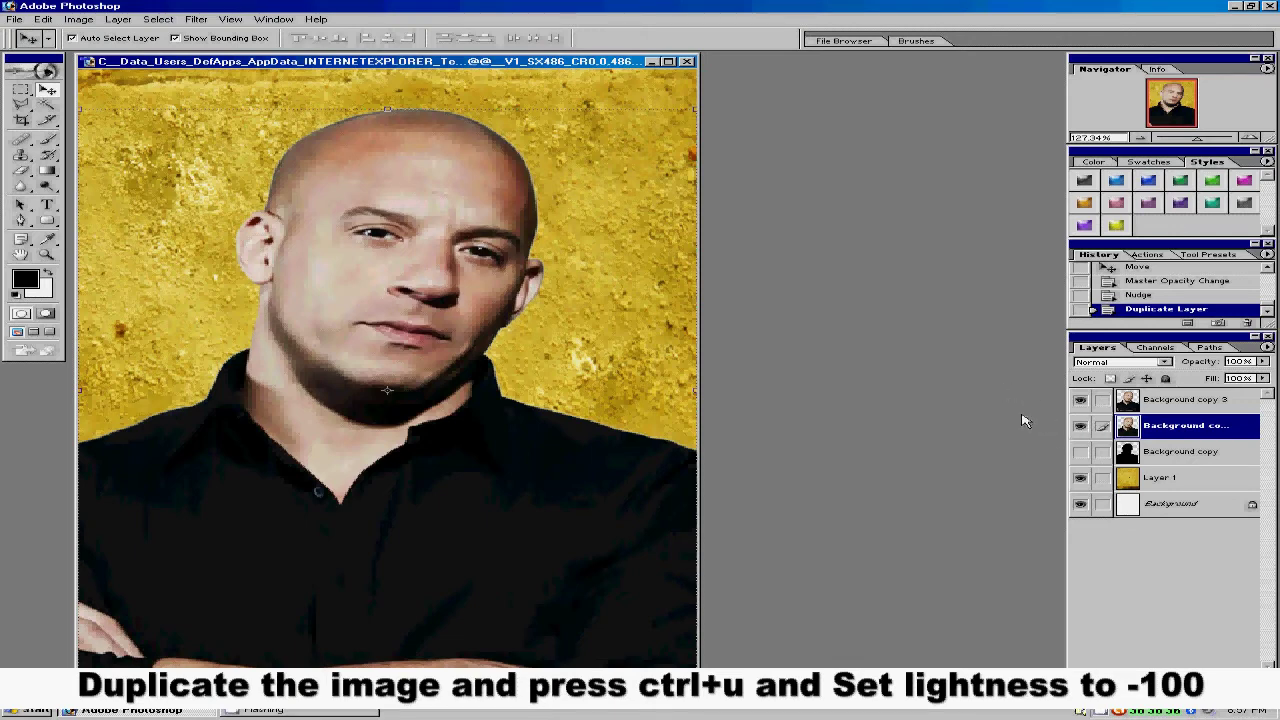
{"action": "key", "text": "ctrl+u"}
{"action": "left_click_drag", "start_coordinate": [720, 264], "coordinate": [940, 197]}
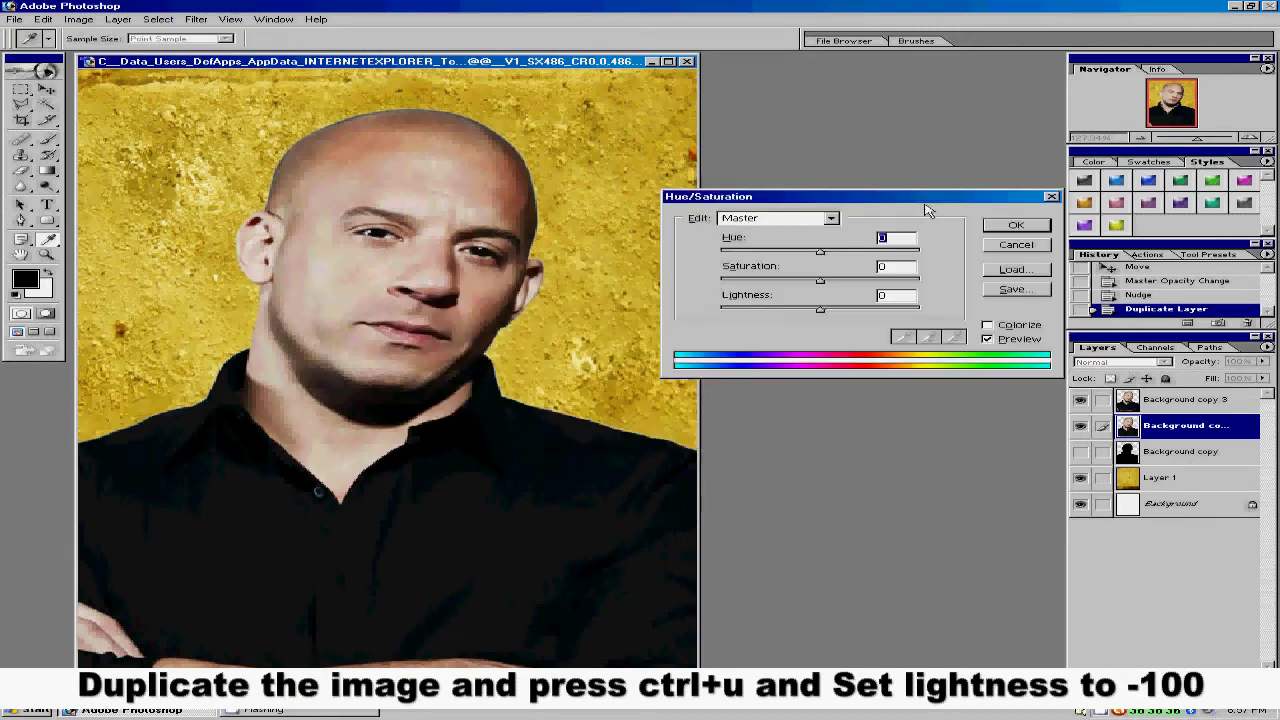
{"action": "left_click_drag", "start_coordinate": [820, 314], "coordinate": [658, 305]}
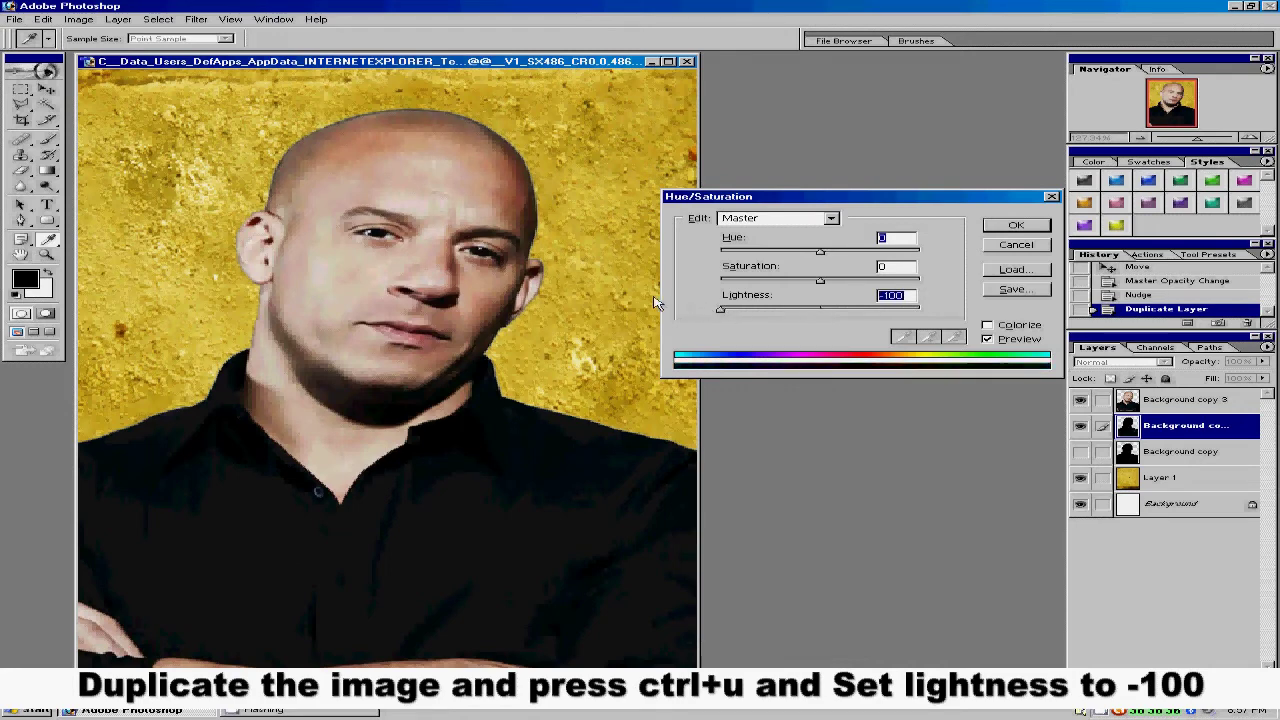
{"action": "left_click", "coordinate": [1009, 226]}
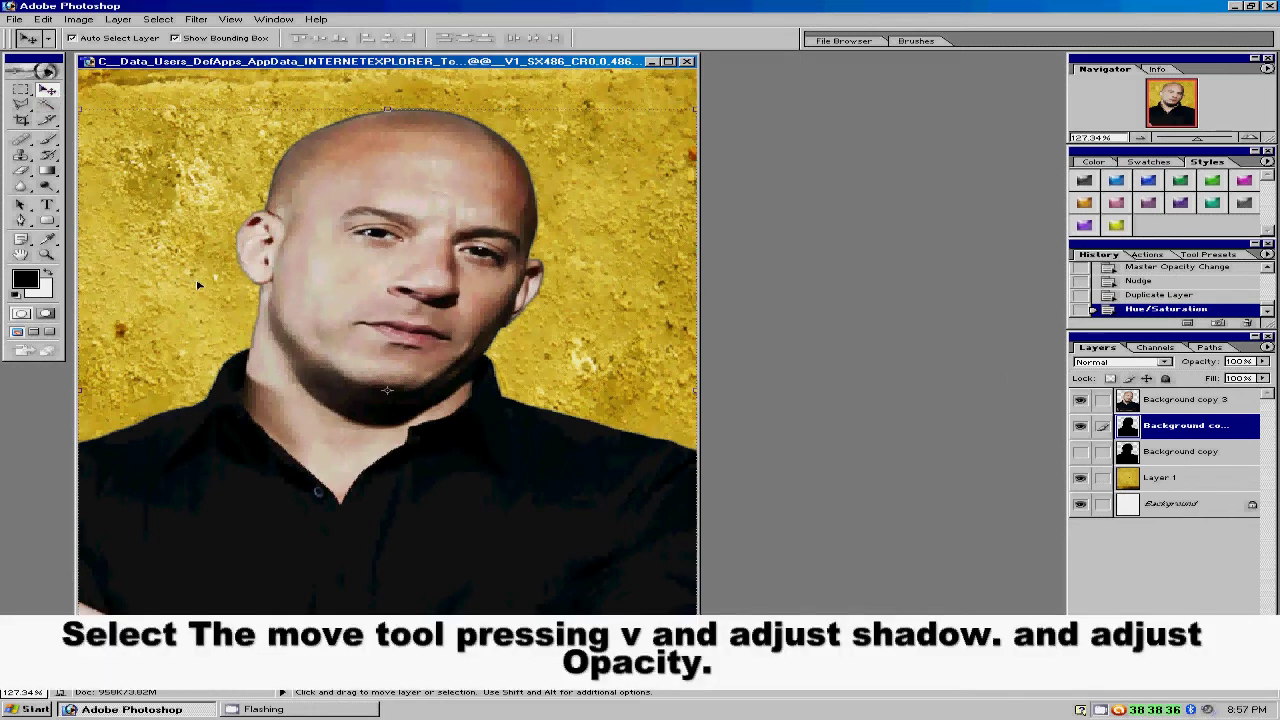
Offset the black Background copy 2 silhouette slightly up and to the left as a shadow and set its opacity to 48%
{"action": "left_click_drag", "start_coordinate": [193, 280], "coordinate": [180, 274]}
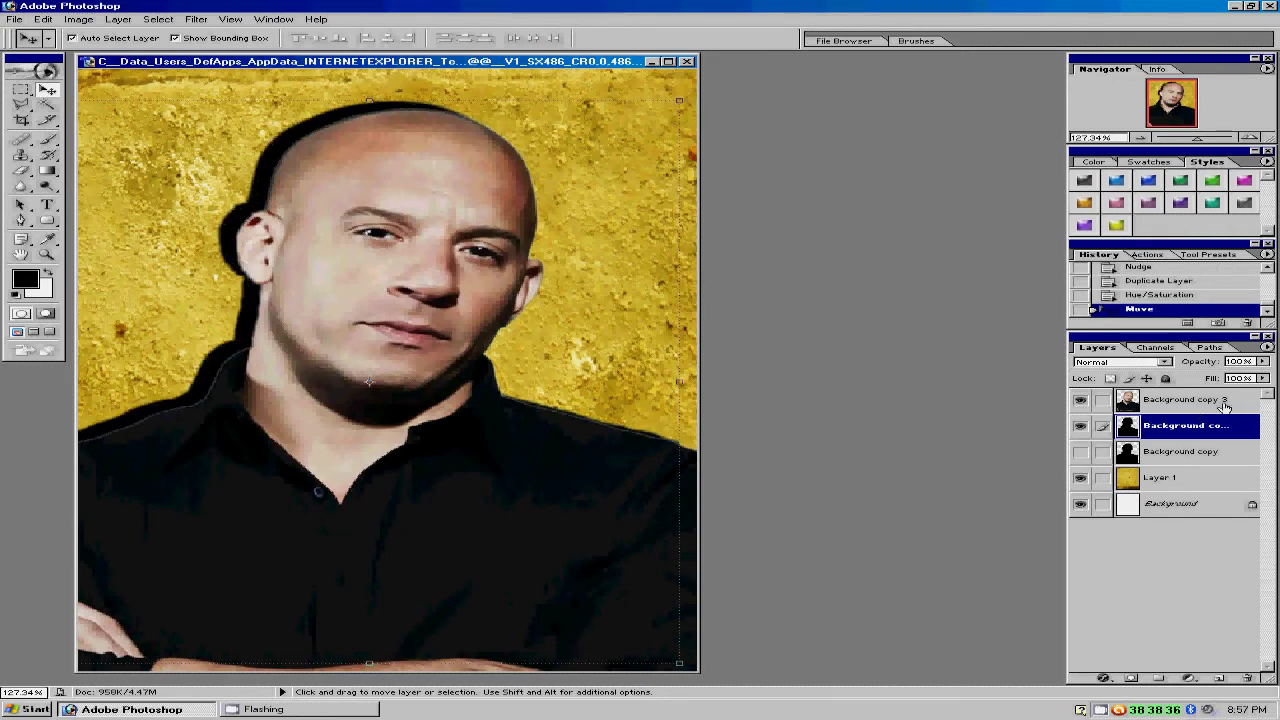
{"action": "left_click_drag", "start_coordinate": [1264, 363], "coordinate": [1188, 377]}
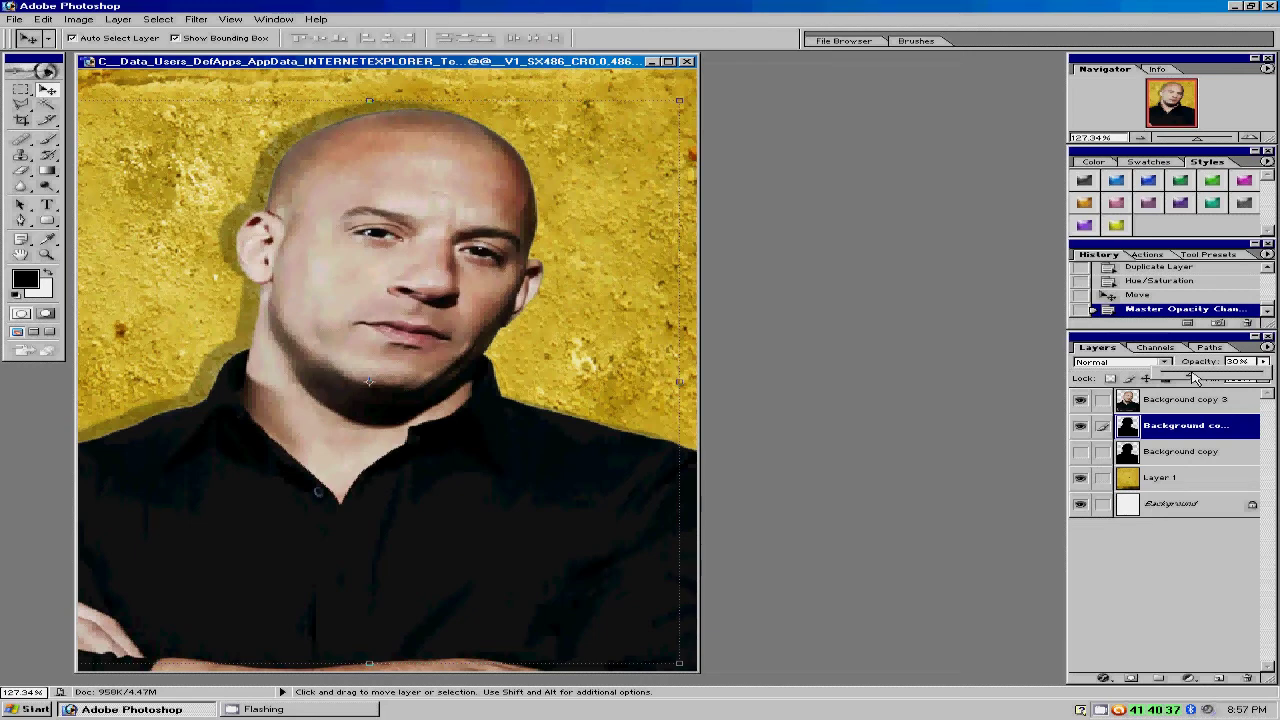
{"action": "left_click_drag", "start_coordinate": [1194, 377], "coordinate": [1205, 377]}
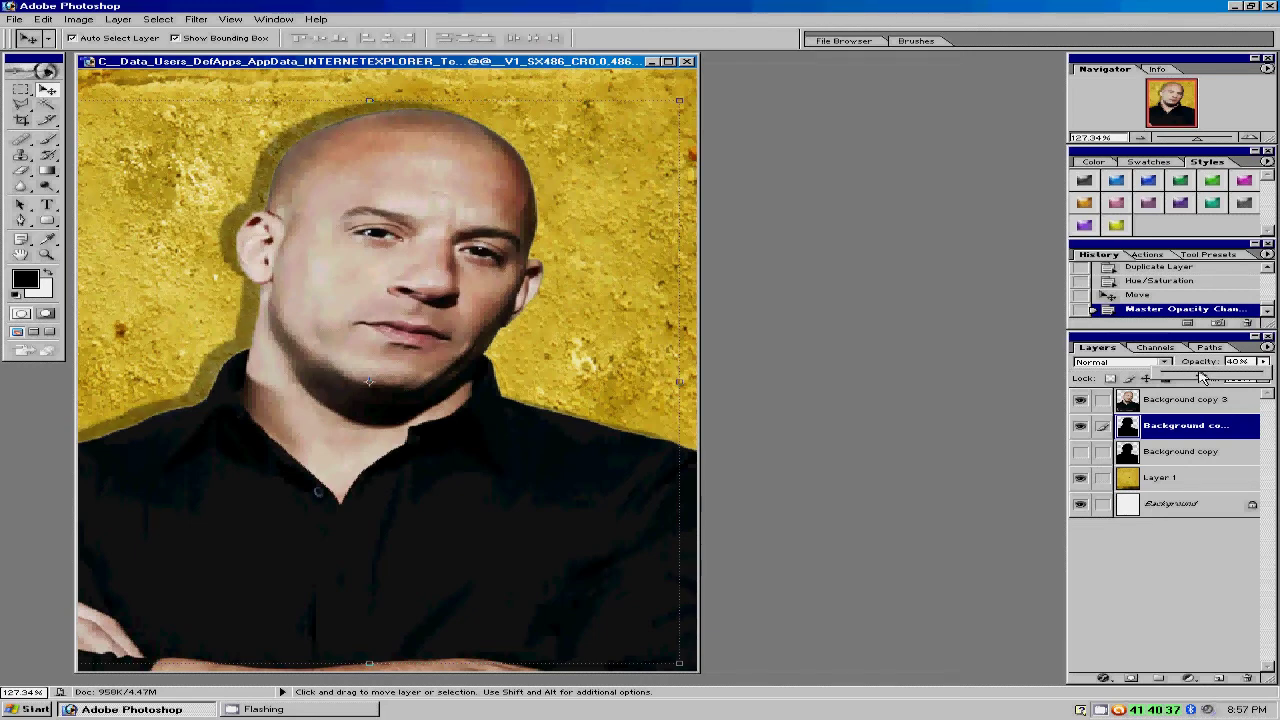
{"action": "left_click", "coordinate": [25, 137]}
{"action": "left_click", "coordinate": [22, 140]}
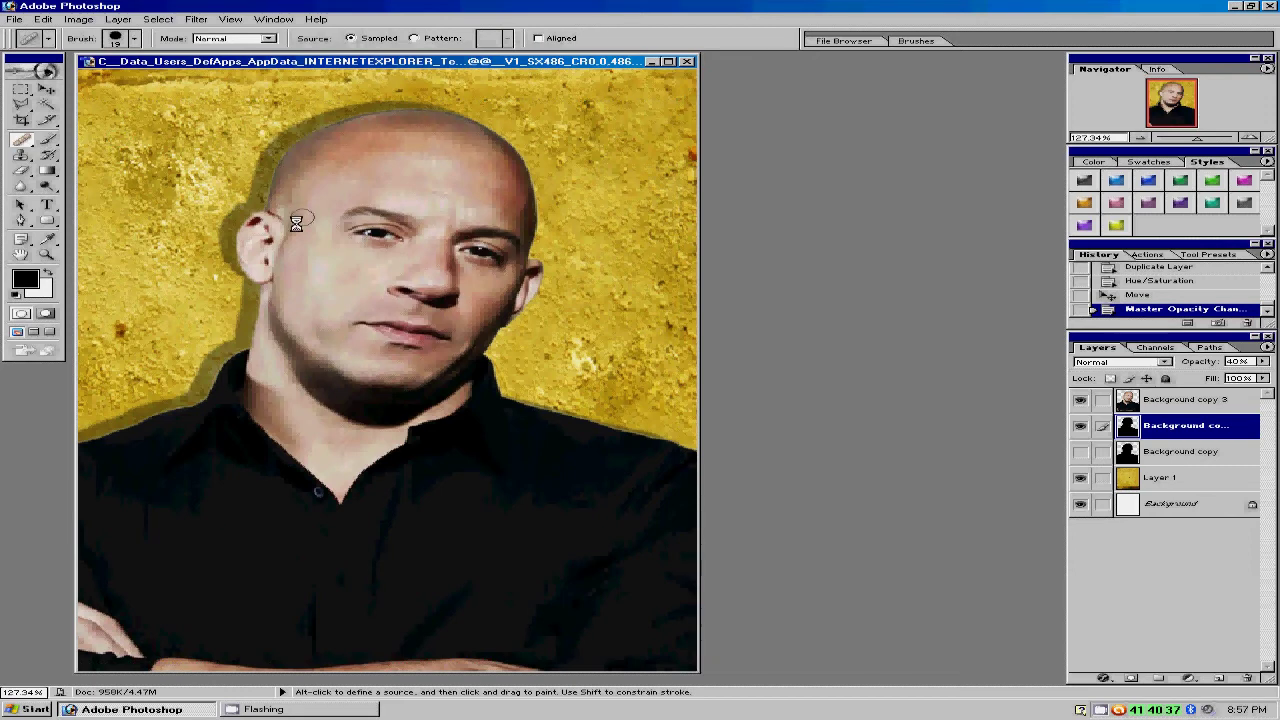
{"action": "key", "text": "ctrl+alt+0"}
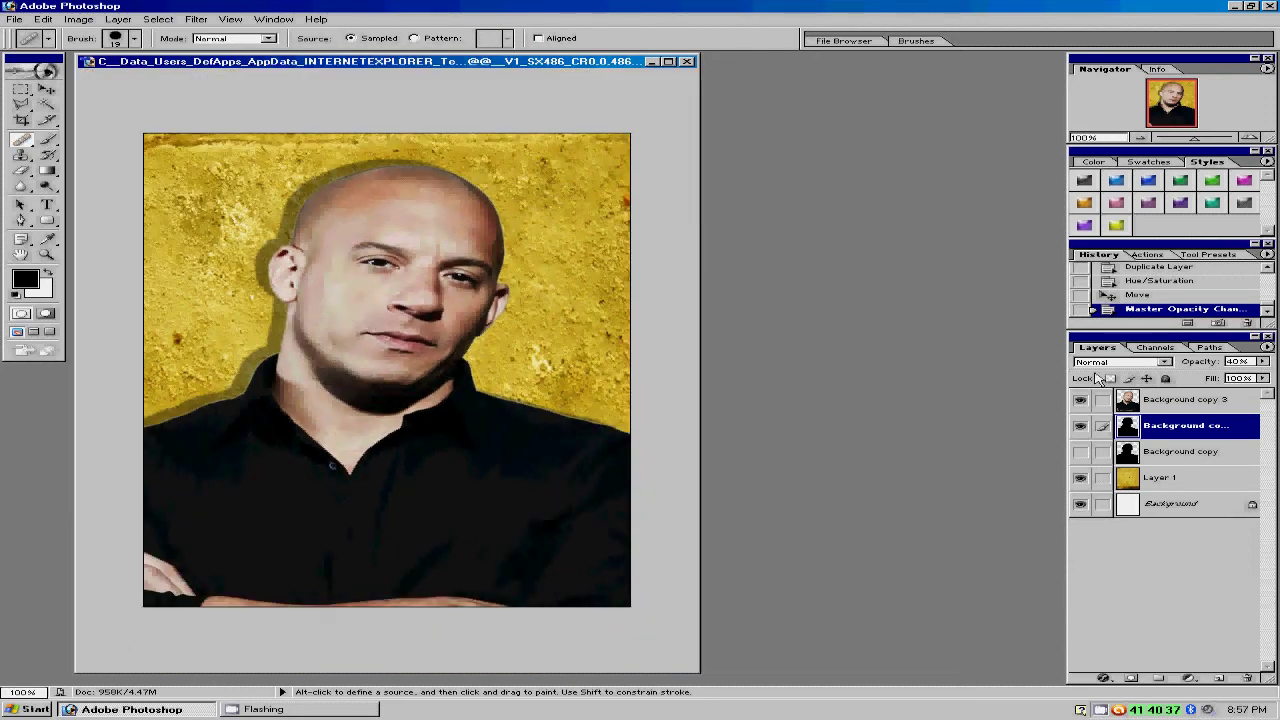
{"action": "left_click", "coordinate": [1263, 362]}
{"action": "left_click_drag", "start_coordinate": [1203, 380], "coordinate": [1215, 380]}
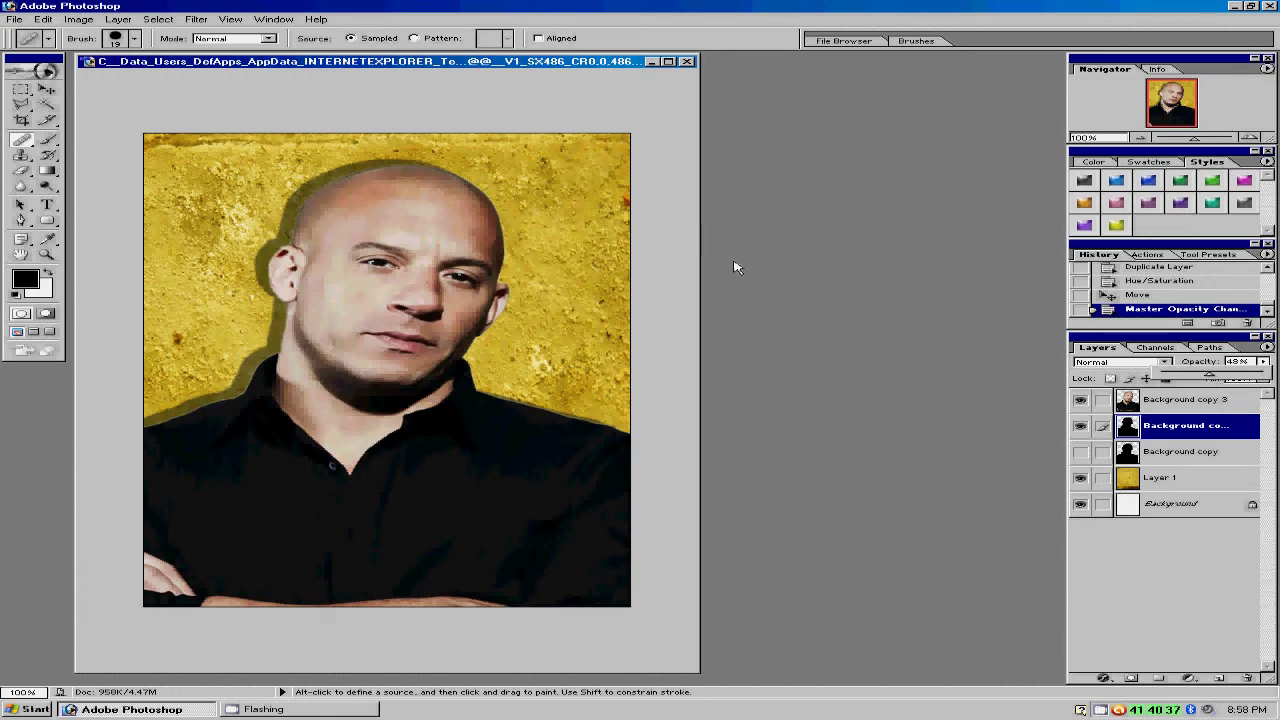
Start a Curves adjustment on the Background copy 3 layer and lower the Blue channel's midtones
{"action": "left_click", "coordinate": [1166, 405]}
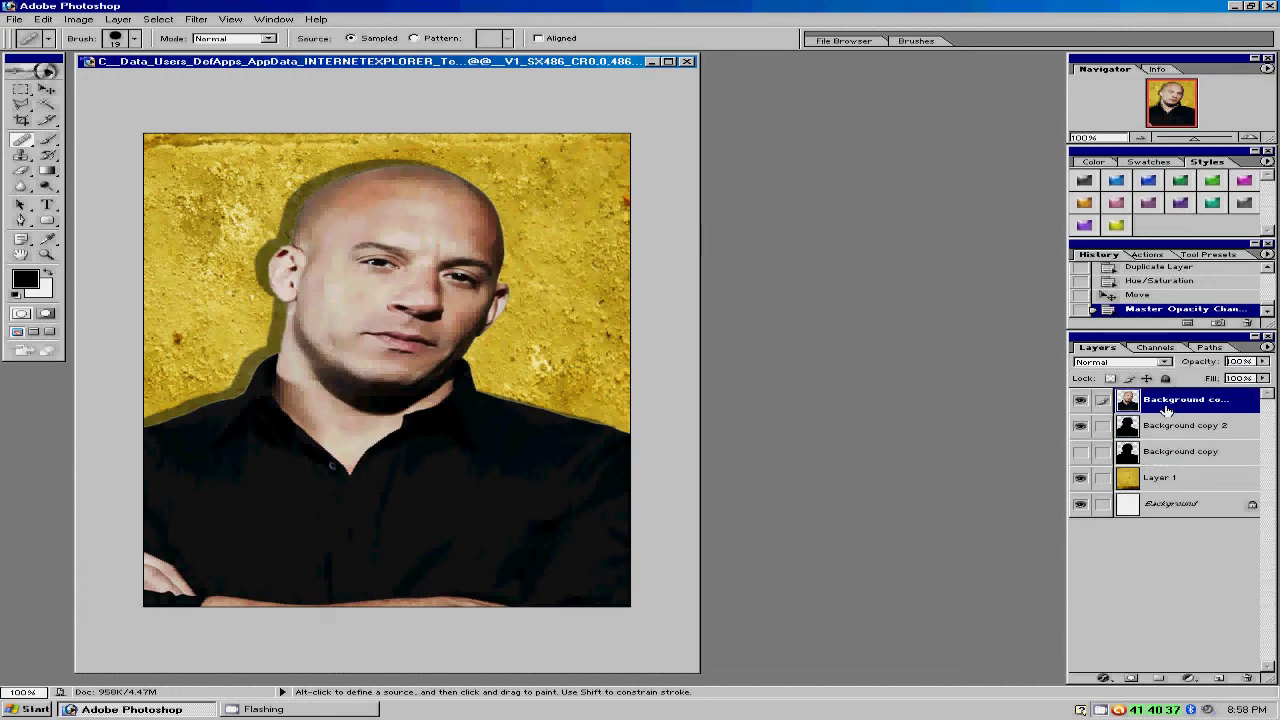
{"action": "key", "text": "ctrl+m"}
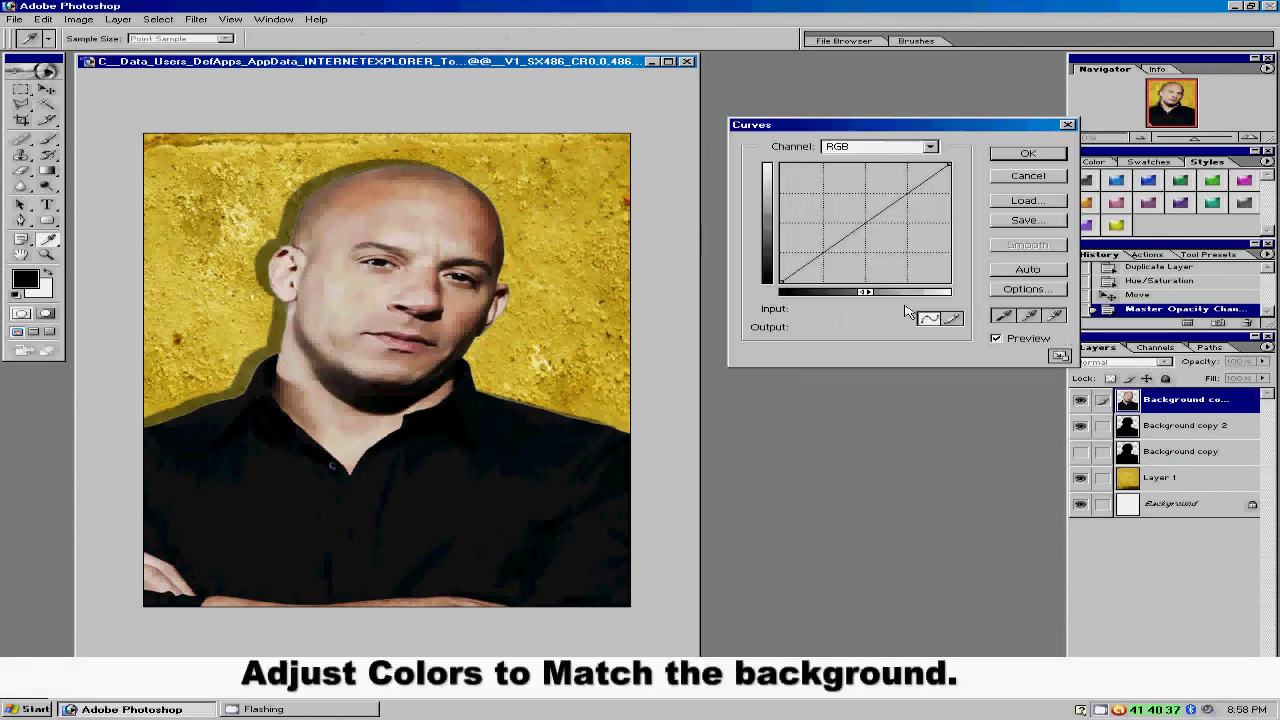
{"action": "left_click", "coordinate": [900, 147]}
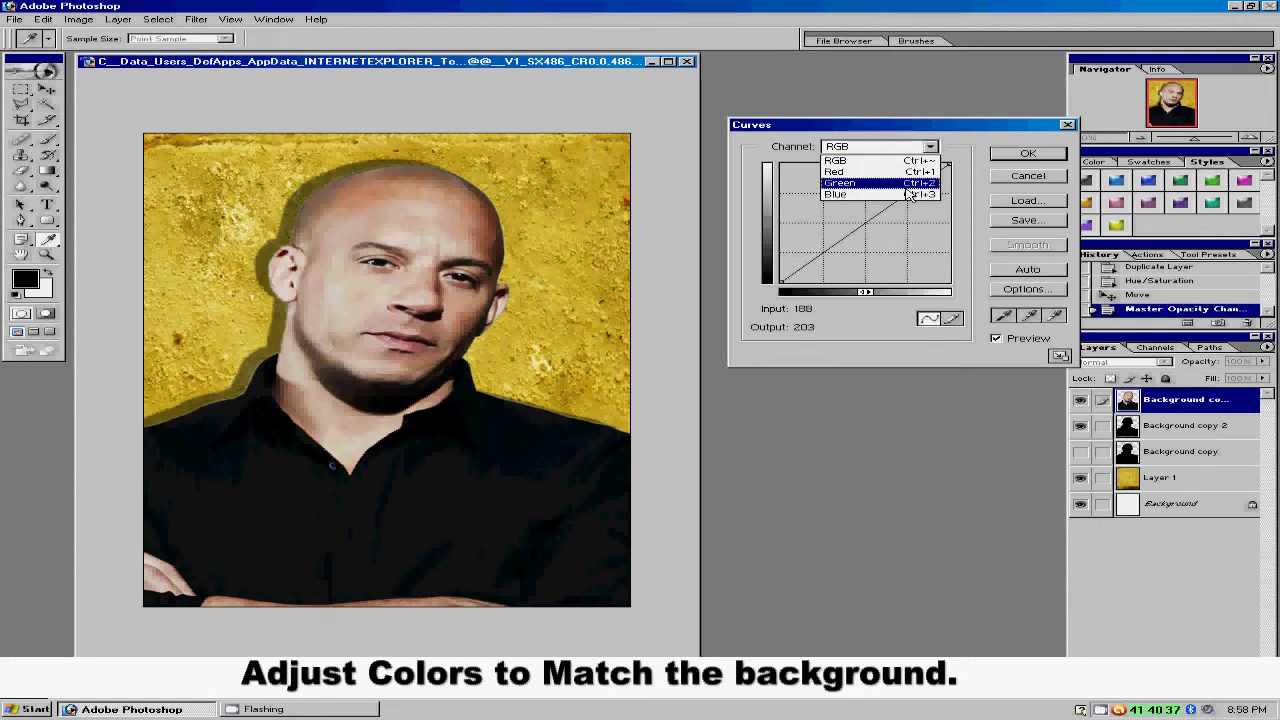
{"action": "left_click", "coordinate": [908, 194]}
{"action": "left_click_drag", "start_coordinate": [871, 220], "coordinate": [880, 229]}
Adjust the Green curve's midpoint slightly and set the Red curve's point to input 134, output 133
{"action": "left_click", "coordinate": [930, 147]}
{"action": "left_click", "coordinate": [880, 181]}
{"action": "left_click_drag", "start_coordinate": [866, 222], "coordinate": [869, 219]}
{"action": "left_click", "coordinate": [930, 147]}
{"action": "left_click", "coordinate": [880, 167]}
{"action": "left_click_drag", "start_coordinate": [874, 224], "coordinate": [875, 217]}
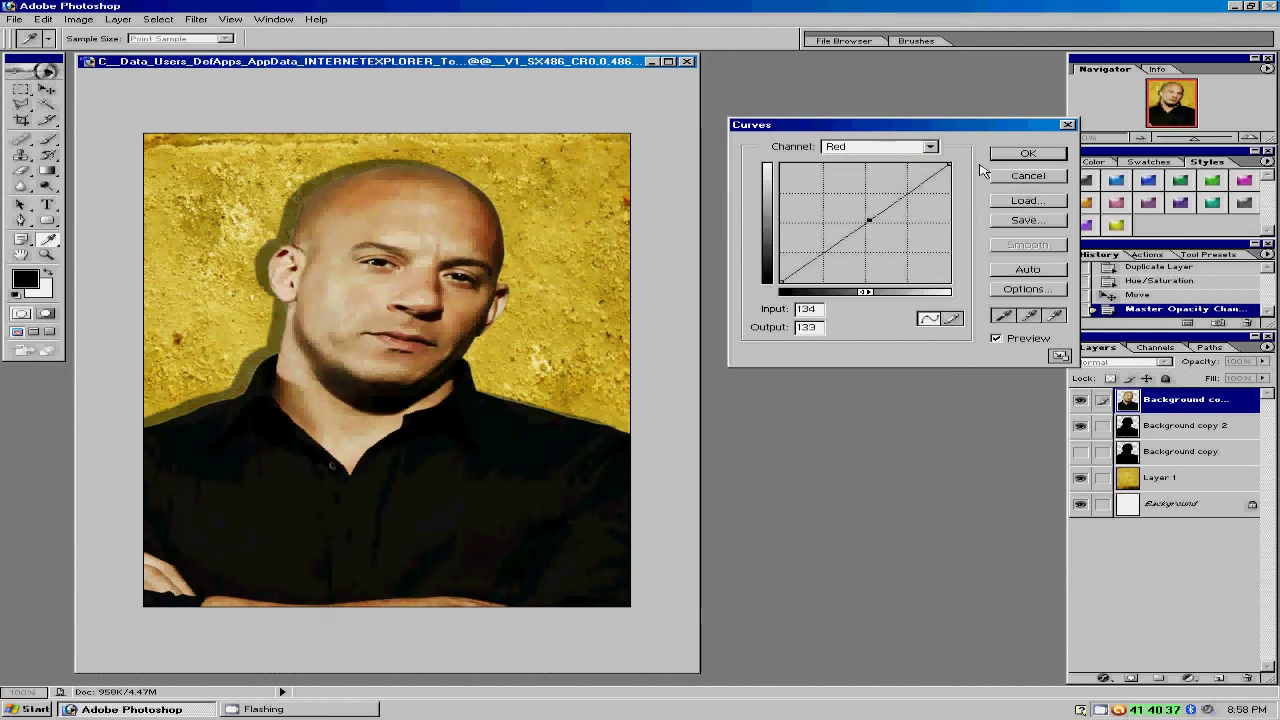
Refine the Blue curve's point, set the Green point to input 133, output 132, and apply the Curves adjustment
{"action": "left_click", "coordinate": [870, 150]}
{"action": "left_click", "coordinate": [880, 197]}
{"action": "left_click", "coordinate": [886, 231]}
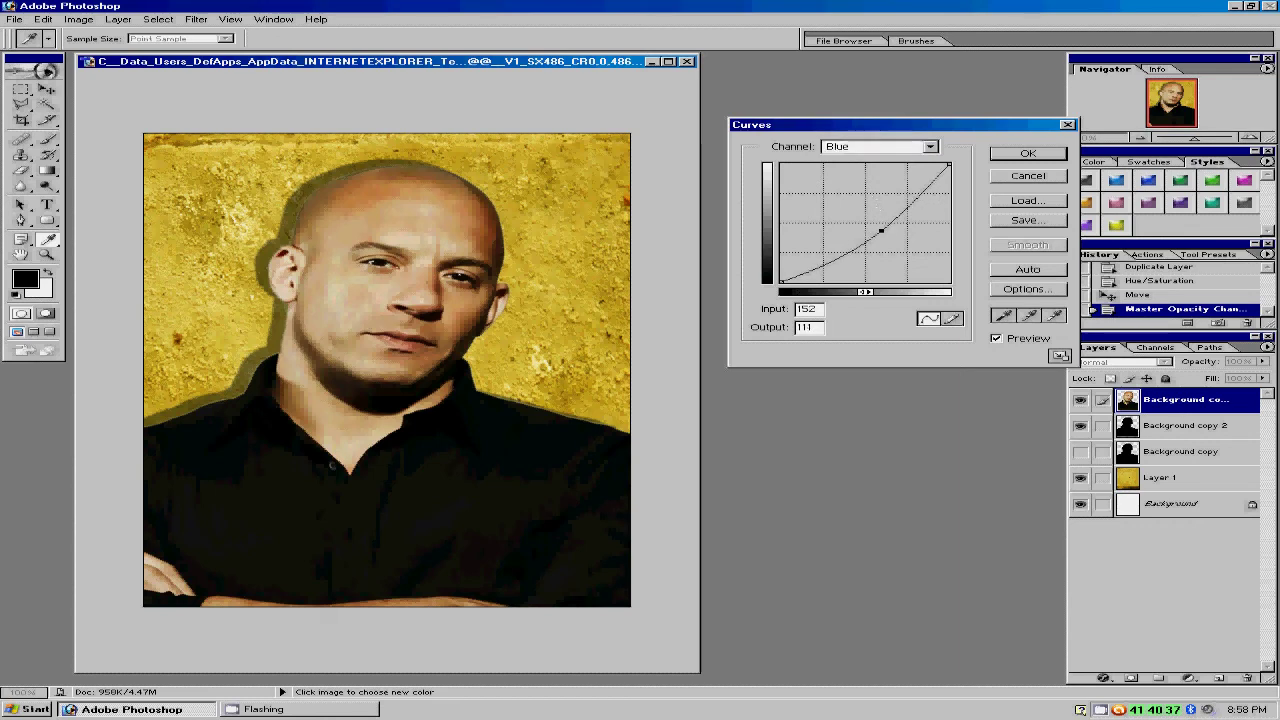
{"action": "left_click_drag", "start_coordinate": [886, 231], "coordinate": [881, 225]}
{"action": "left_click", "coordinate": [893, 148]}
{"action": "left_click", "coordinate": [884, 183]}
{"action": "left_click_drag", "start_coordinate": [866, 222], "coordinate": [868, 221]}
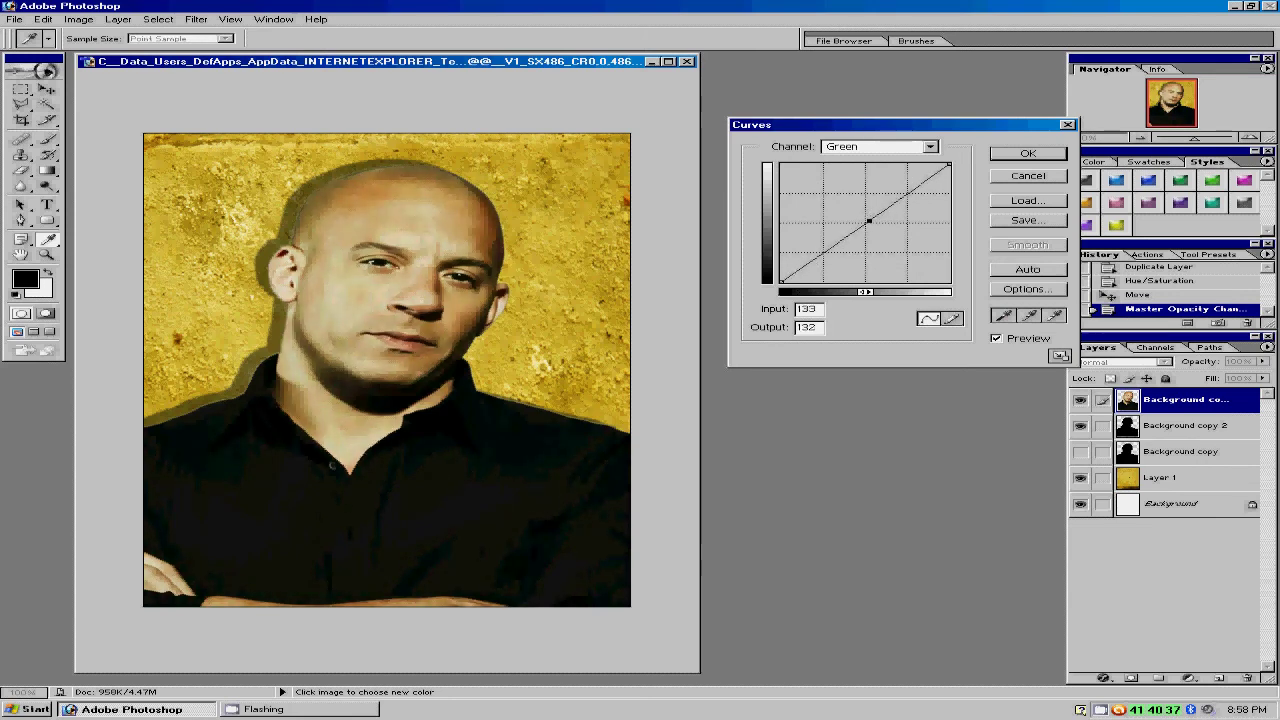
{"action": "left_click", "coordinate": [1028, 156]}
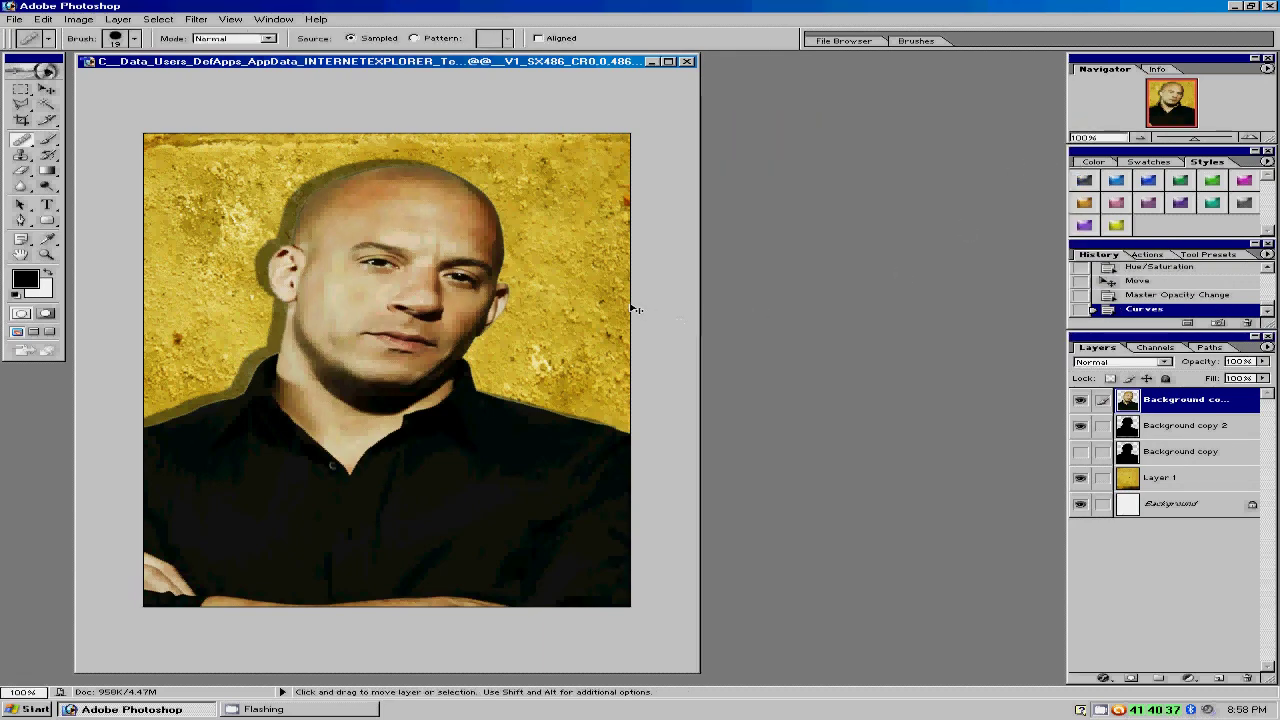
Examine the recoloured man and his shadow at 200% zoom and in the full view
{"action": "key", "text": "ctrl+minus"}
{"action": "key", "text": "ctrl+minus"}
{"action": "key", "text": "ctrl+plus"}
{"action": "key", "text": "ctrl+plus"}
{"action": "key", "text": "ctrl+plus"}
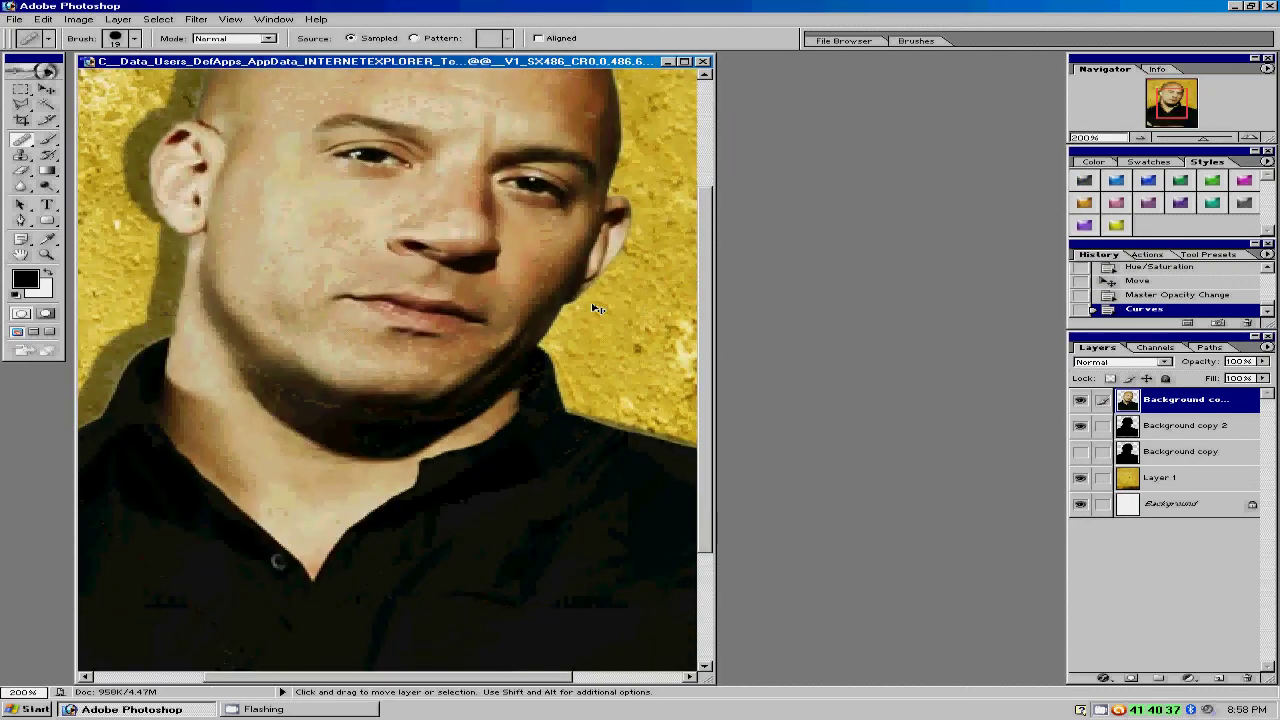
{"action": "key", "text": "ctrl+minus"}
{"action": "key", "text": "ctrl+minus"}
{"action": "key", "text": "ctrl+0"}
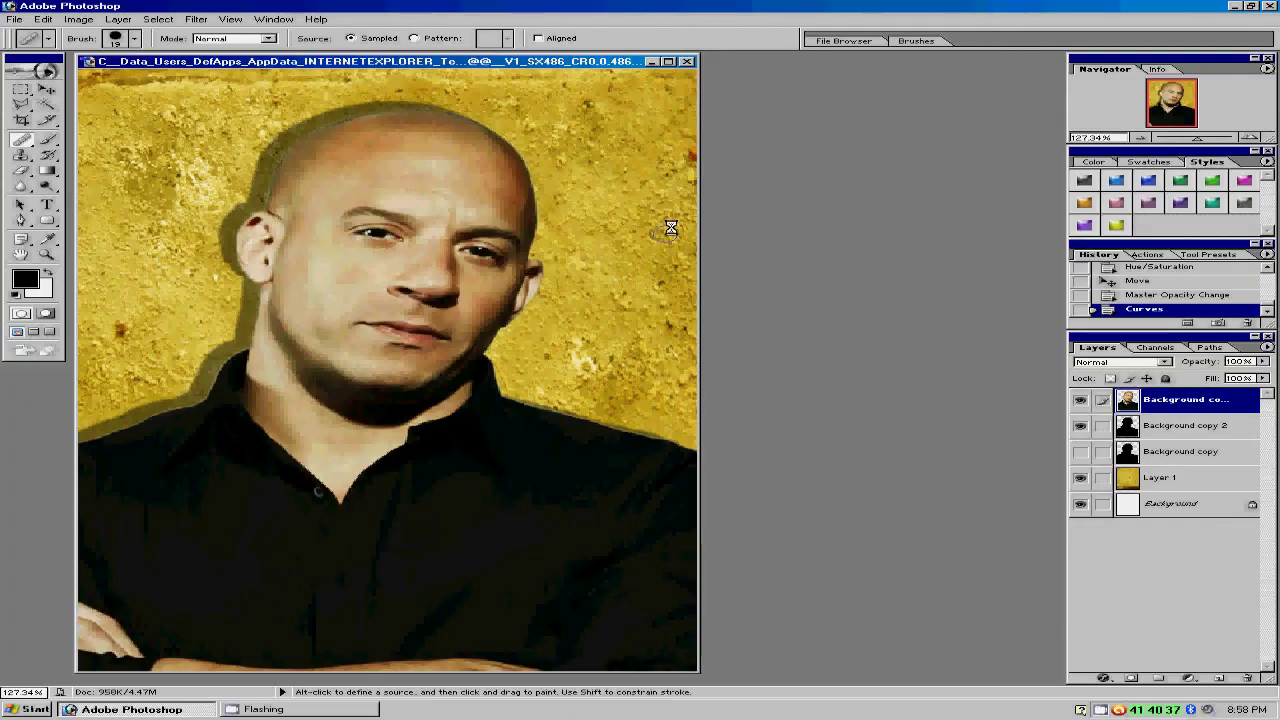